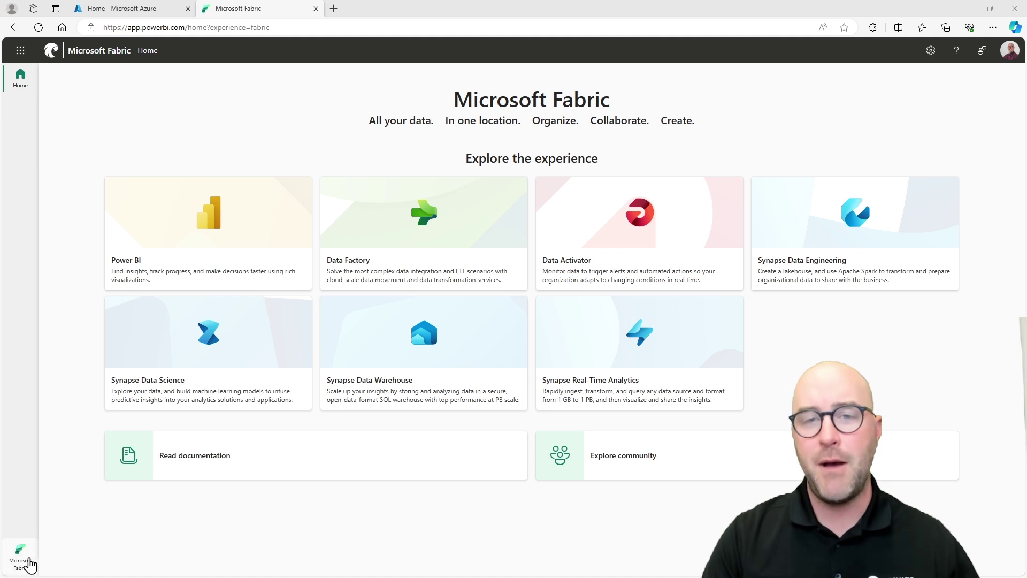
# Step: Switch to the Data Factory experience and open the LoadDimGeo pipeline
pyautogui.click(19, 558)
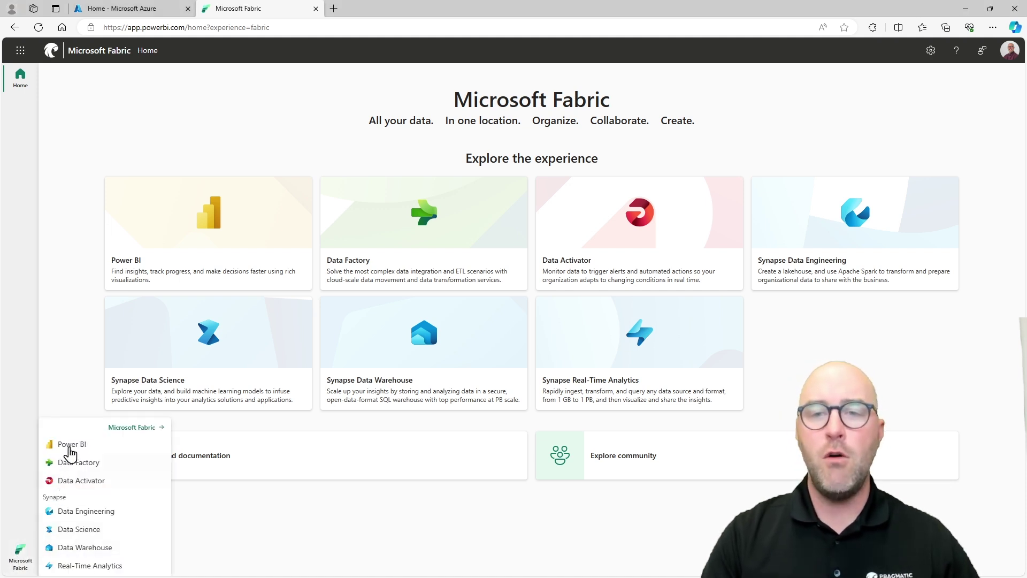
pyautogui.click(18, 80)
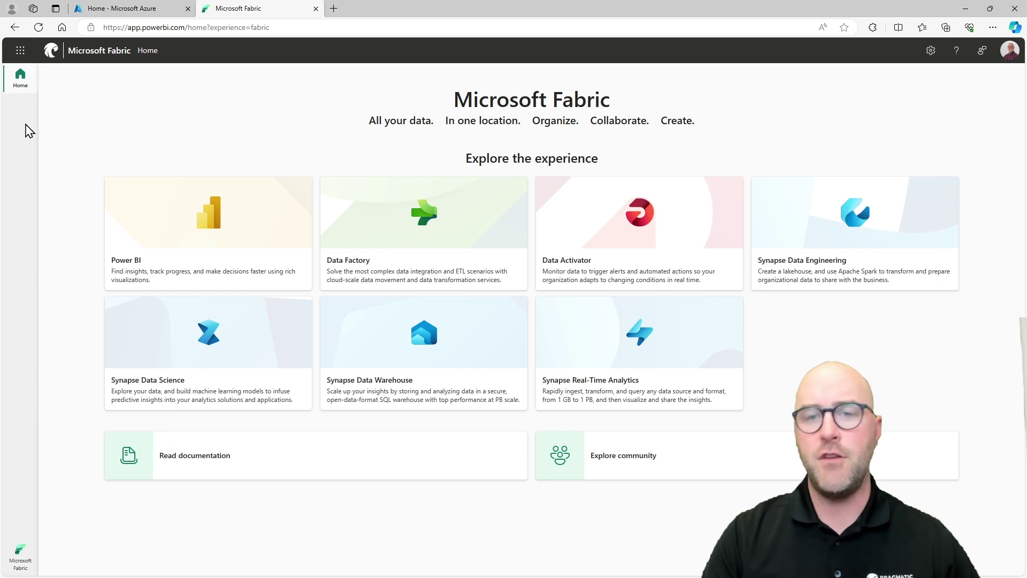
pyautogui.click(389, 268)
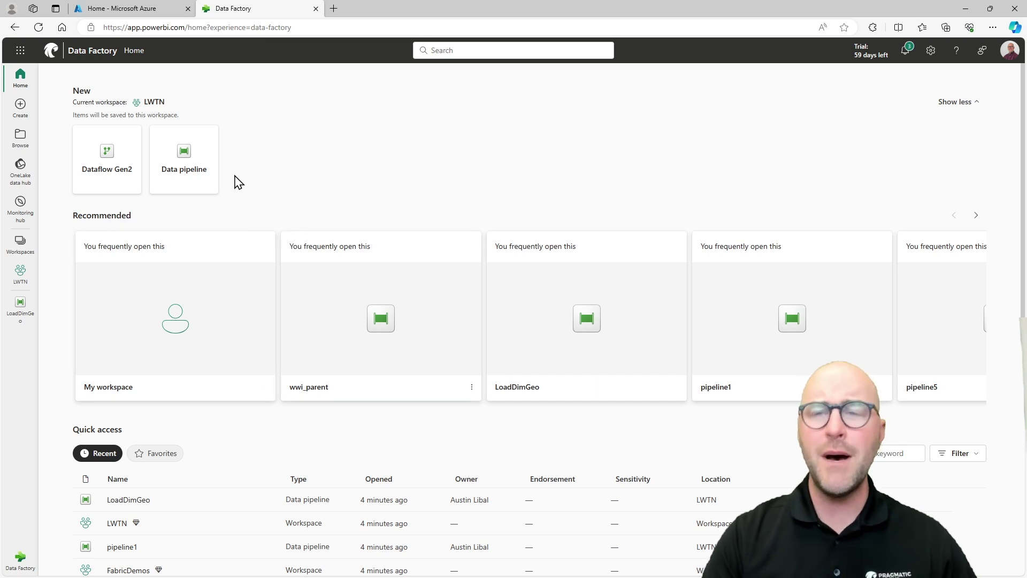
pyautogui.press('Print')
pyautogui.moveTo(238, 149); pyautogui.dragTo(359, 148)
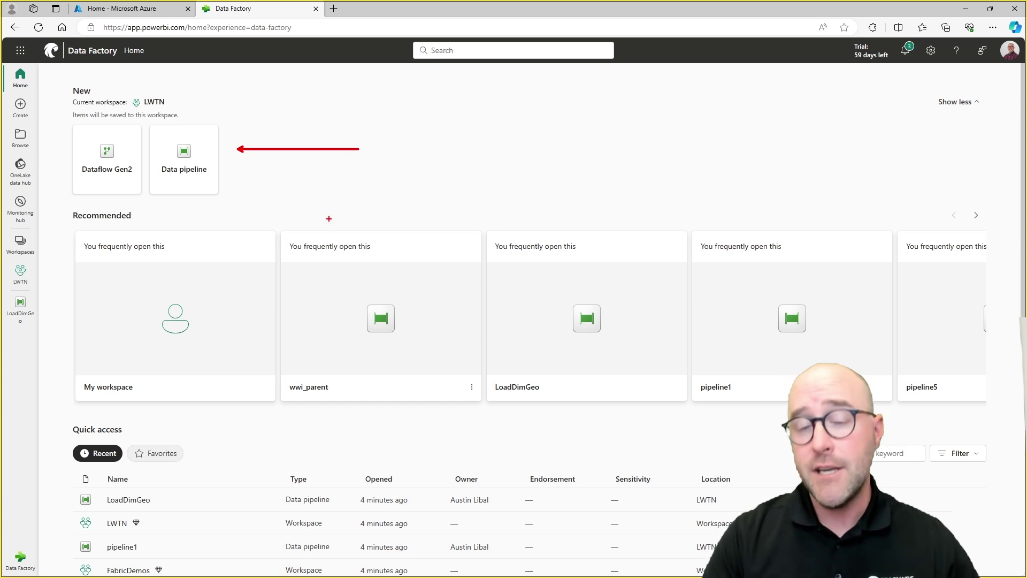
pyautogui.press('Escape')
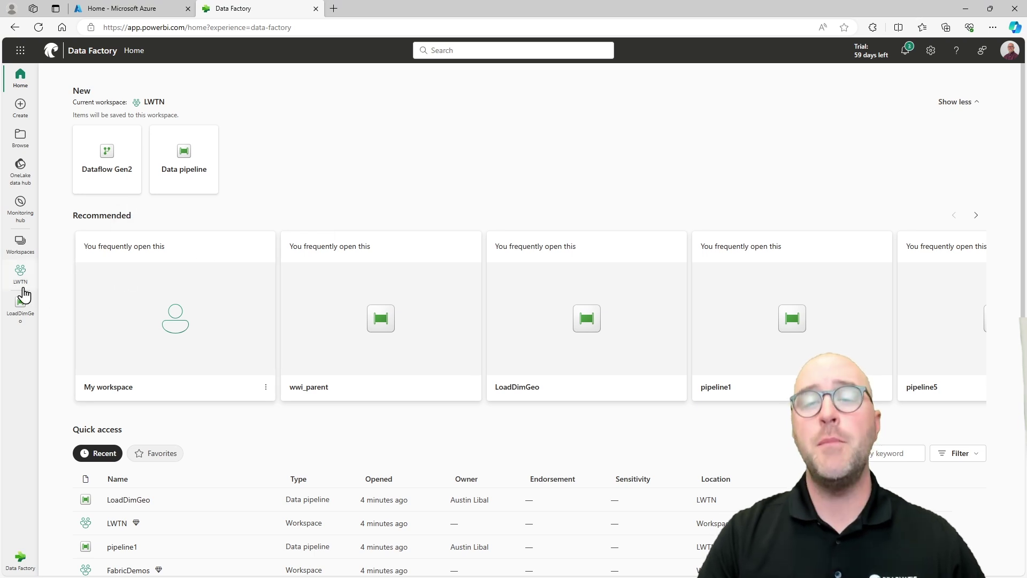
pyautogui.click(21, 310)
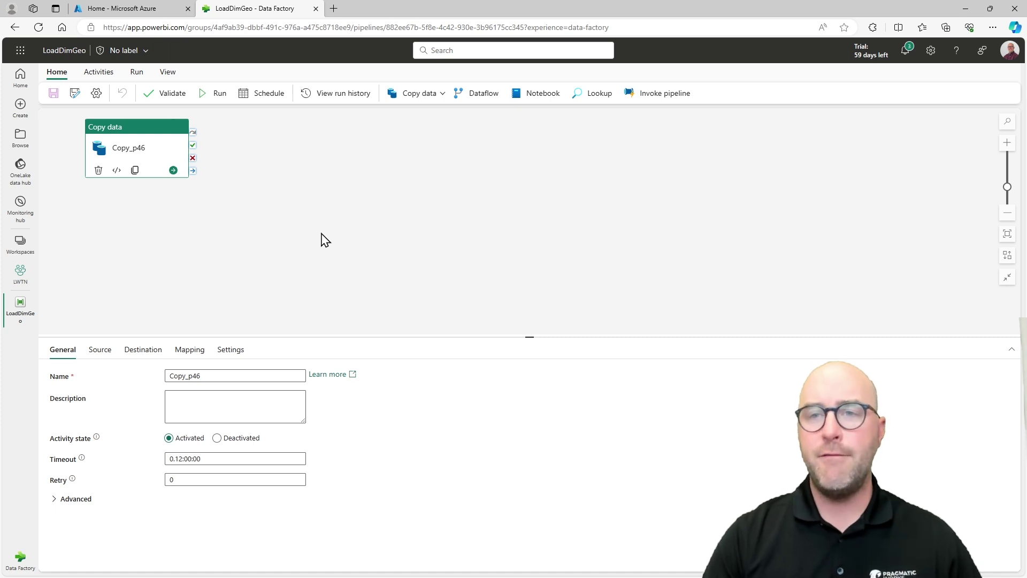
# Step: Review Copy_p46's source and its destination: Lakehouse AdventureWorks, Tables folder, table DimGeography
pyautogui.click(101, 353)
pyautogui.moveTo(554, 337); pyautogui.dragTo(544, 216)
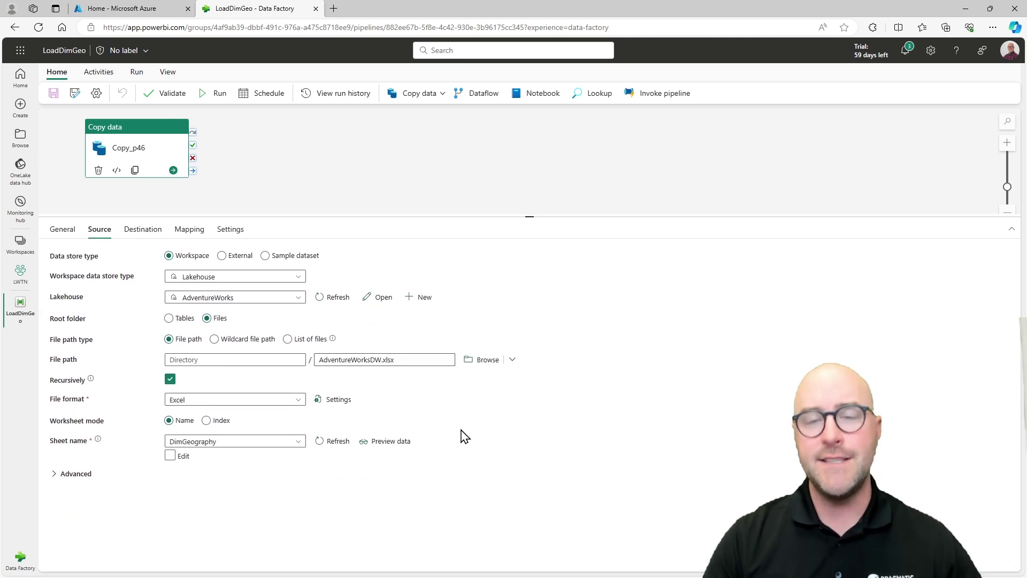
pyautogui.click(140, 230)
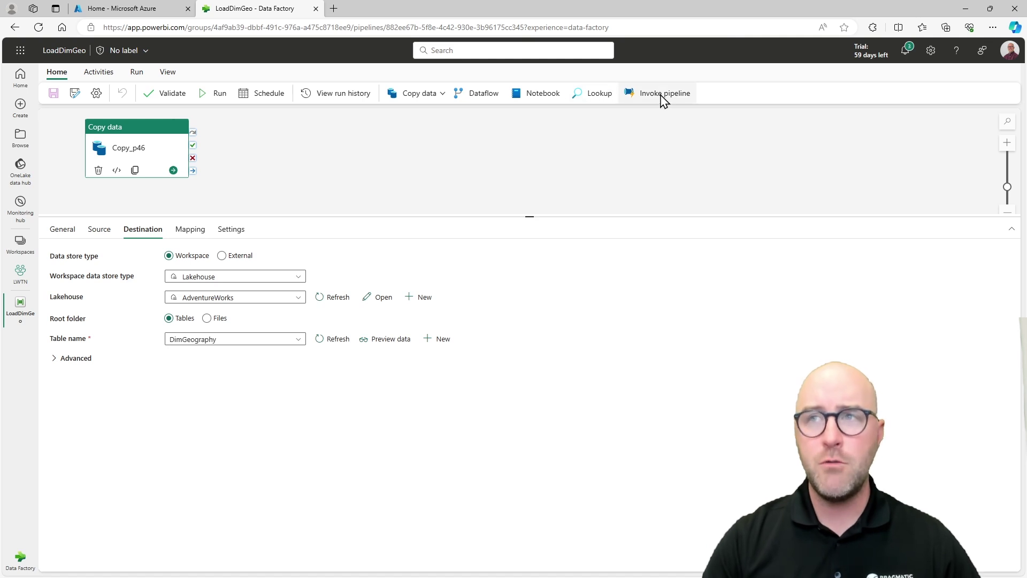
pyautogui.click(105, 76)
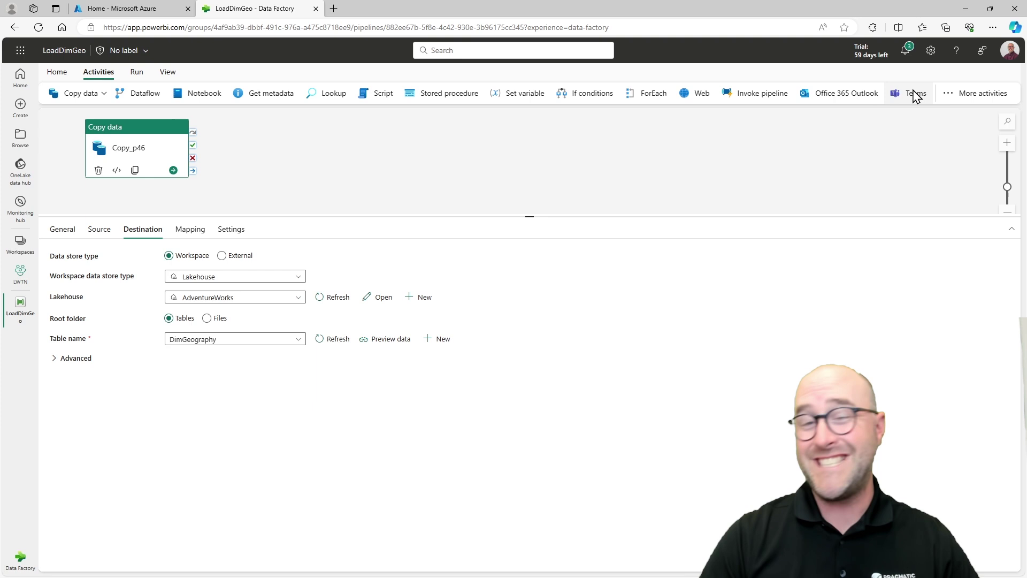
# Step: Add an Office 365 Outlook activity beside Copy_p46 on the canvas
pyautogui.click(818, 97)
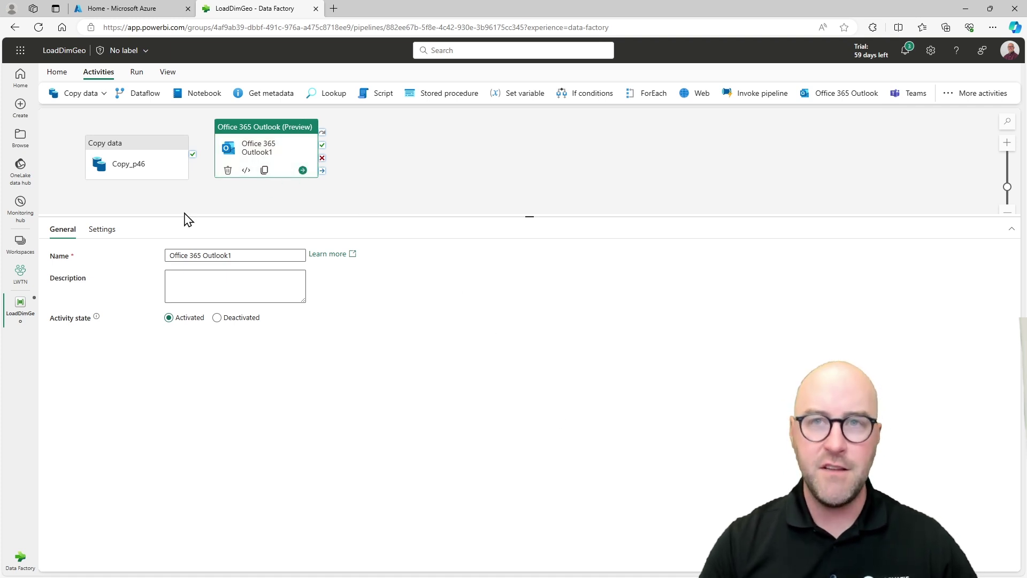
# Step: Select Office 365 Outlook1 and view its email settings and general properties
pyautogui.click(116, 238)
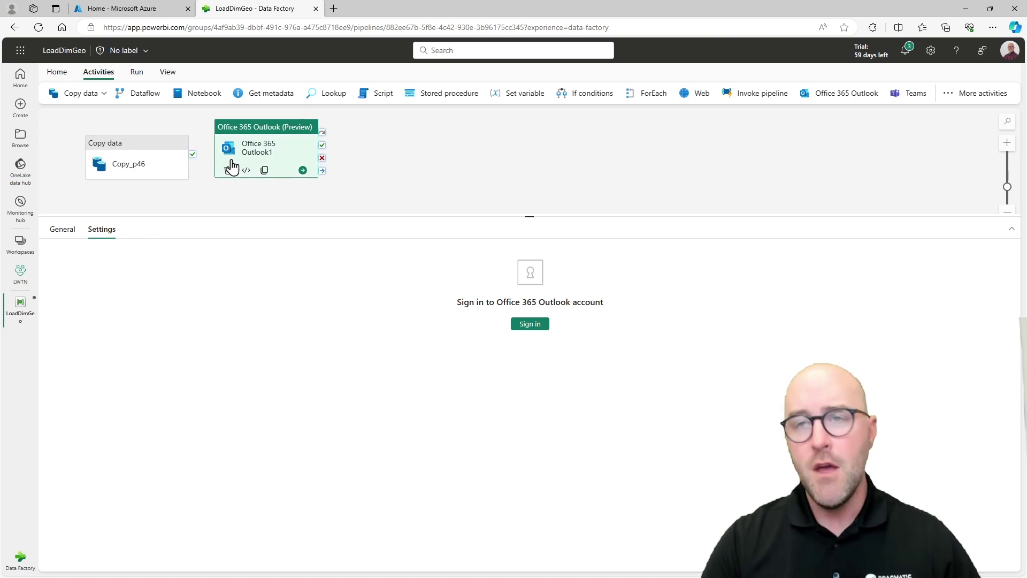
pyautogui.moveTo(537, 219); pyautogui.dragTo(538, 256)
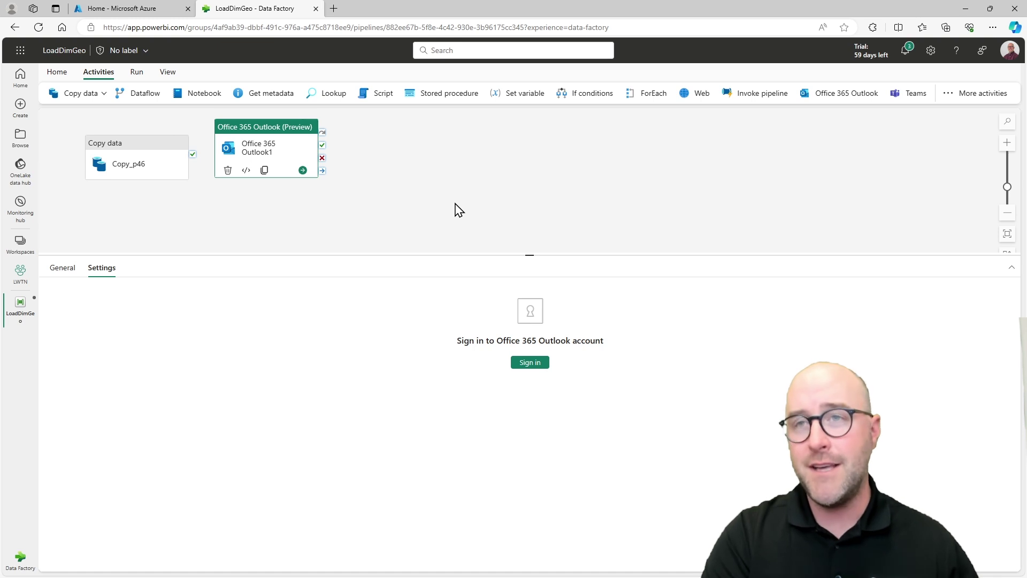
pyautogui.click(59, 269)
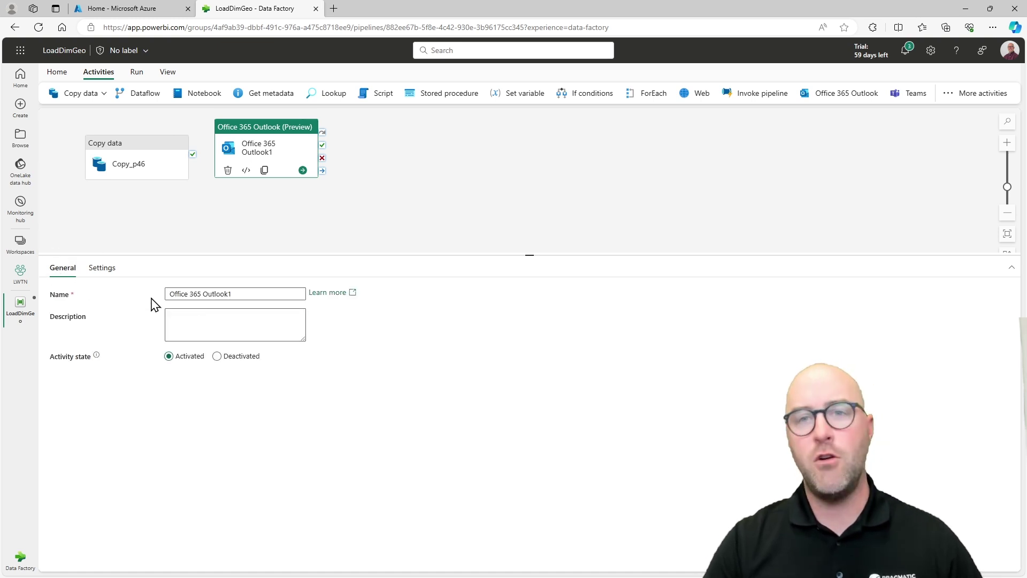
# Step: Rename the Outlook activity to 'Success Email' and return to its settings
pyautogui.click(237, 291)
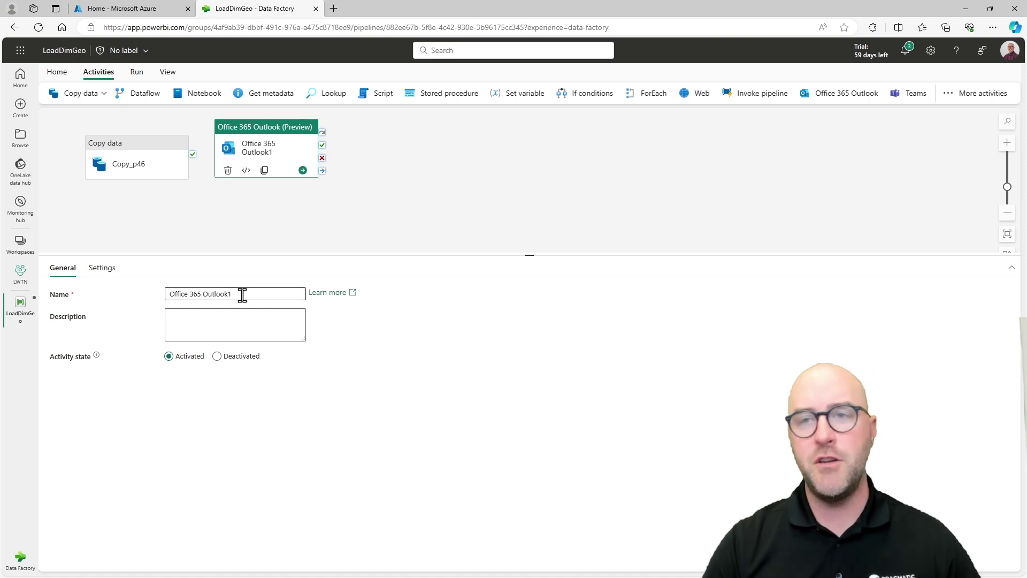
pyautogui.moveTo(242, 295); pyautogui.dragTo(139, 284)
pyautogui.write('Su')
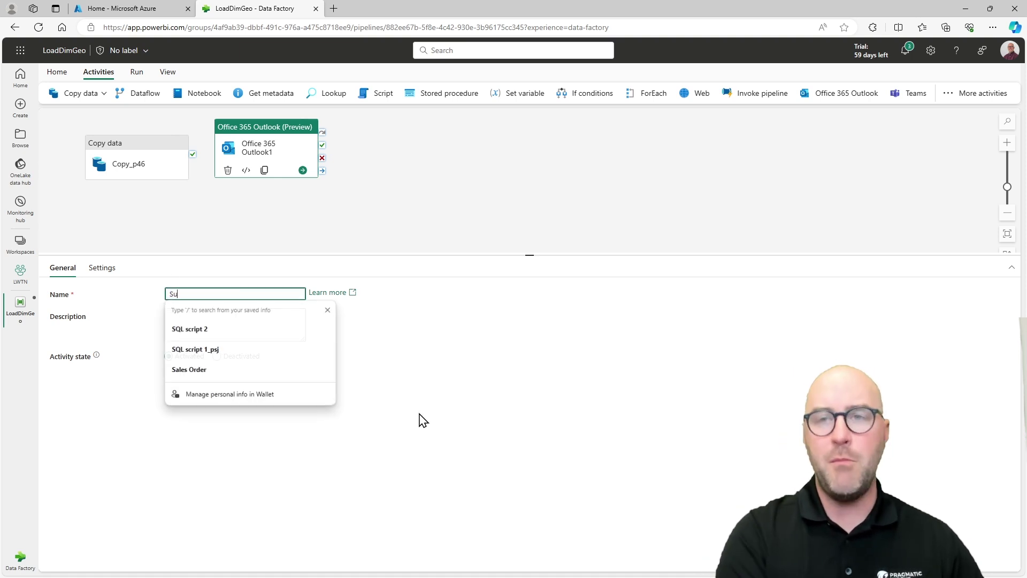
pyautogui.write('ccess Email')
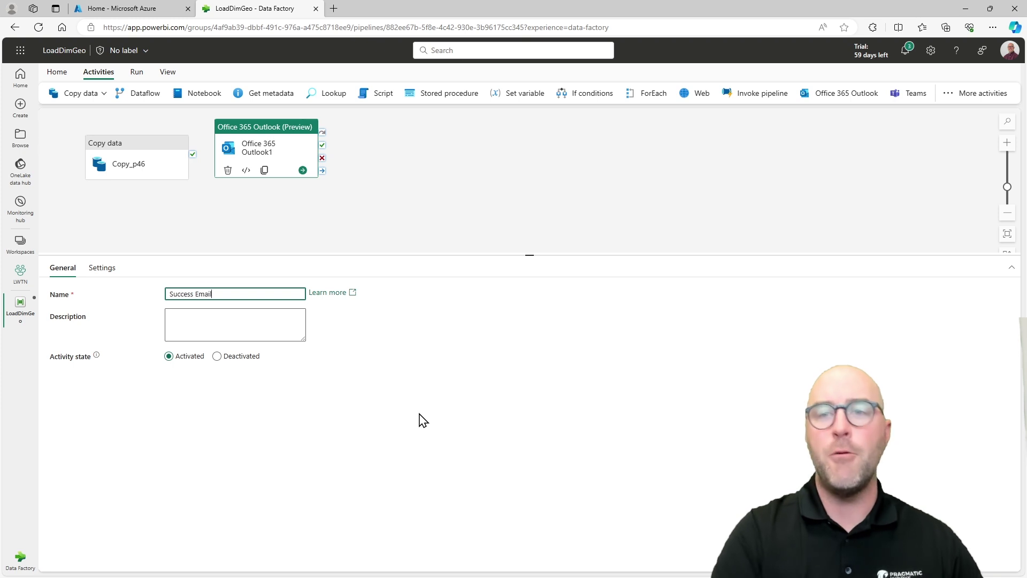
pyautogui.click(420, 414)
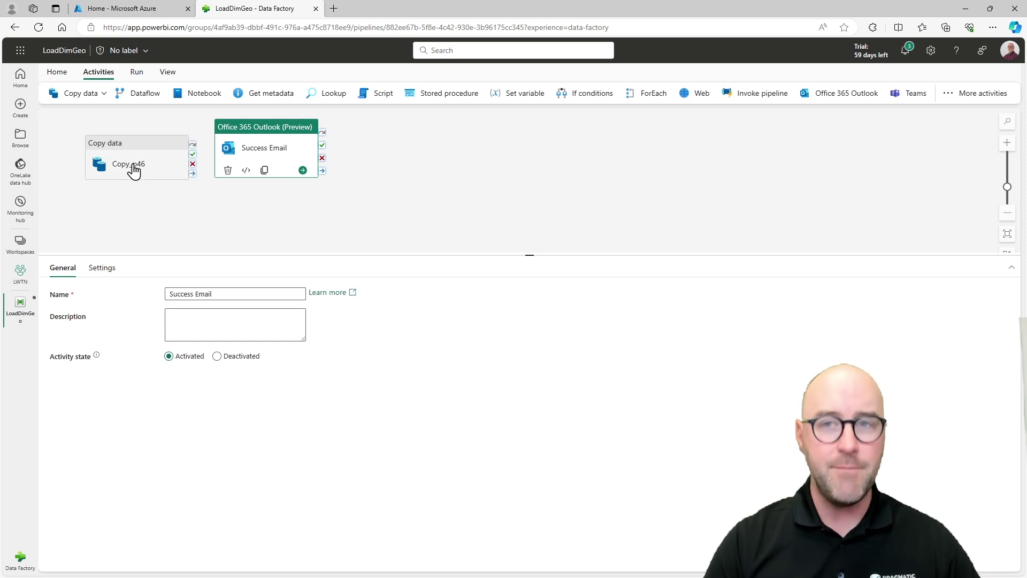
pyautogui.click(103, 269)
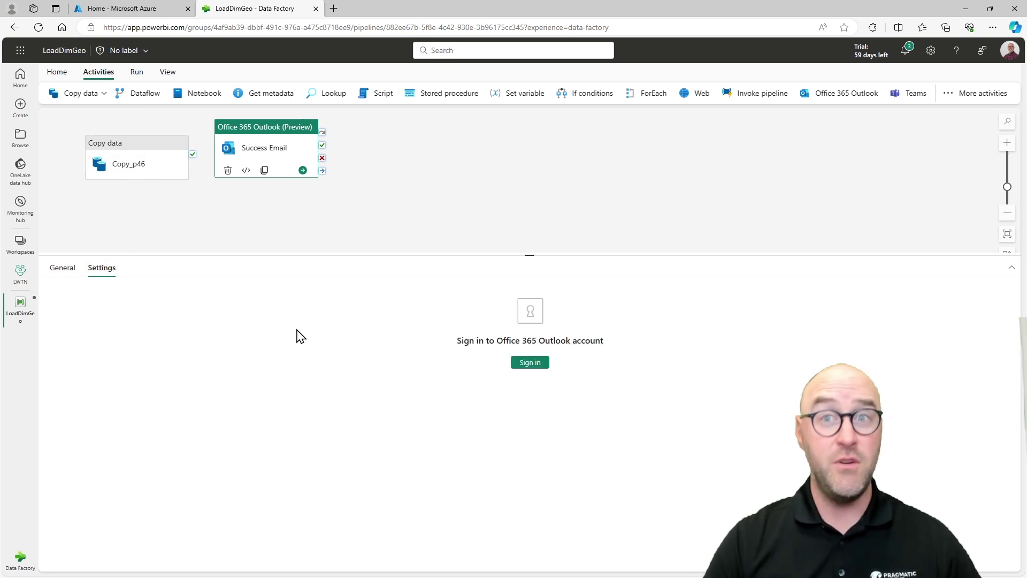
# Step: Sign in to Office 365 Outlook with the sending account and allow access
pyautogui.click(531, 364)
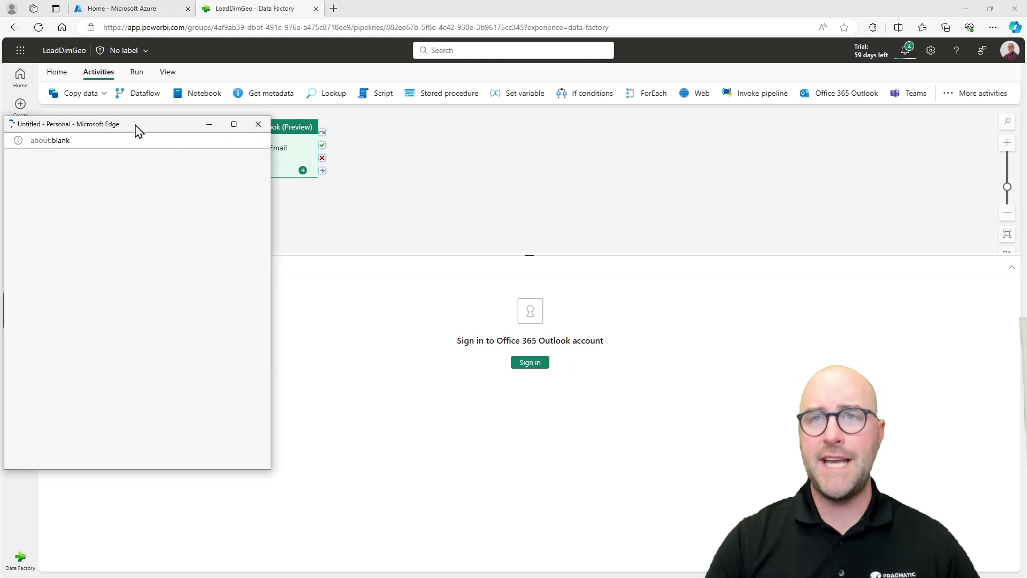
pyautogui.moveTo(137, 125); pyautogui.dragTo(210, 119)
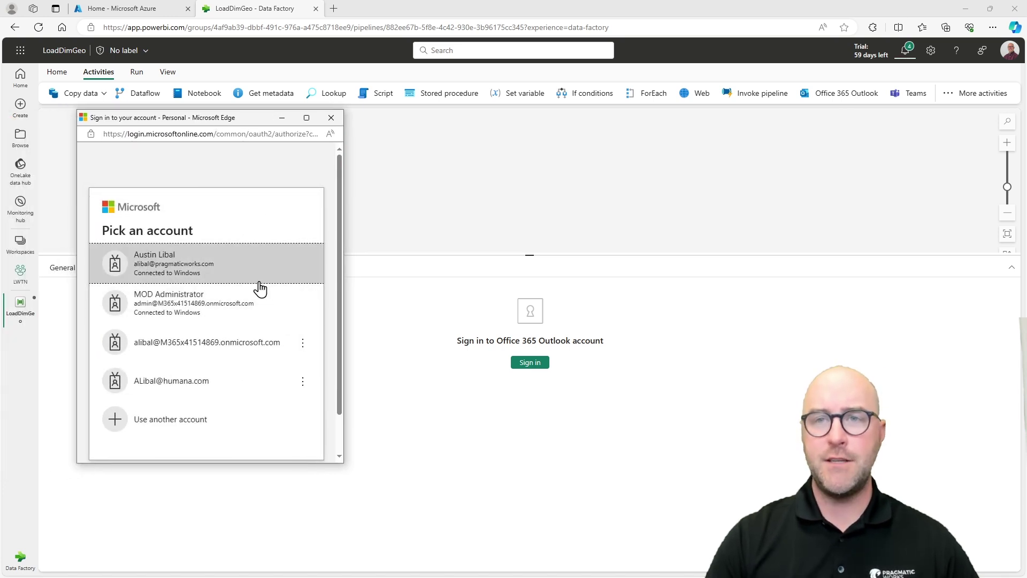
pyautogui.click(223, 268)
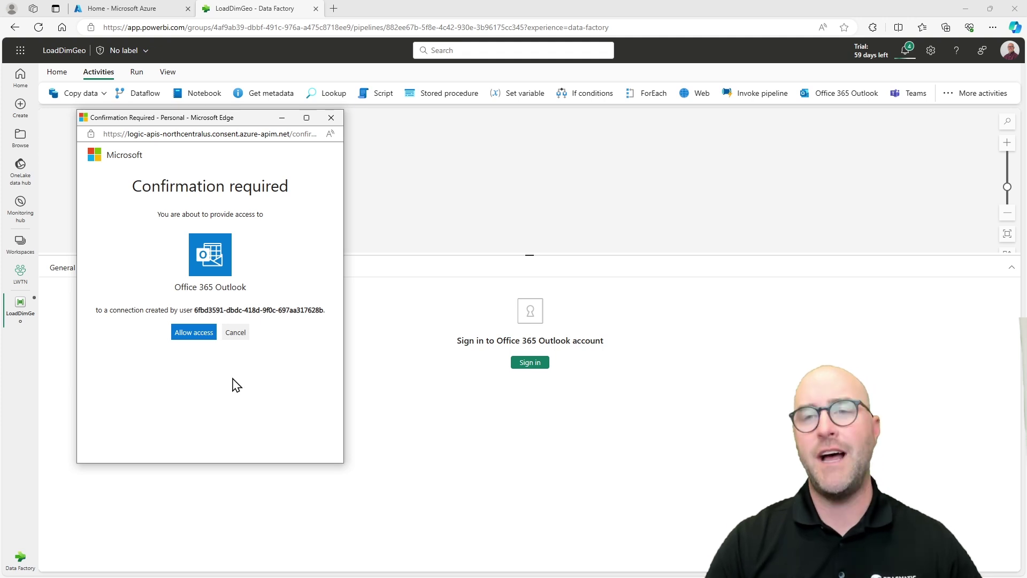
pyautogui.click(192, 334)
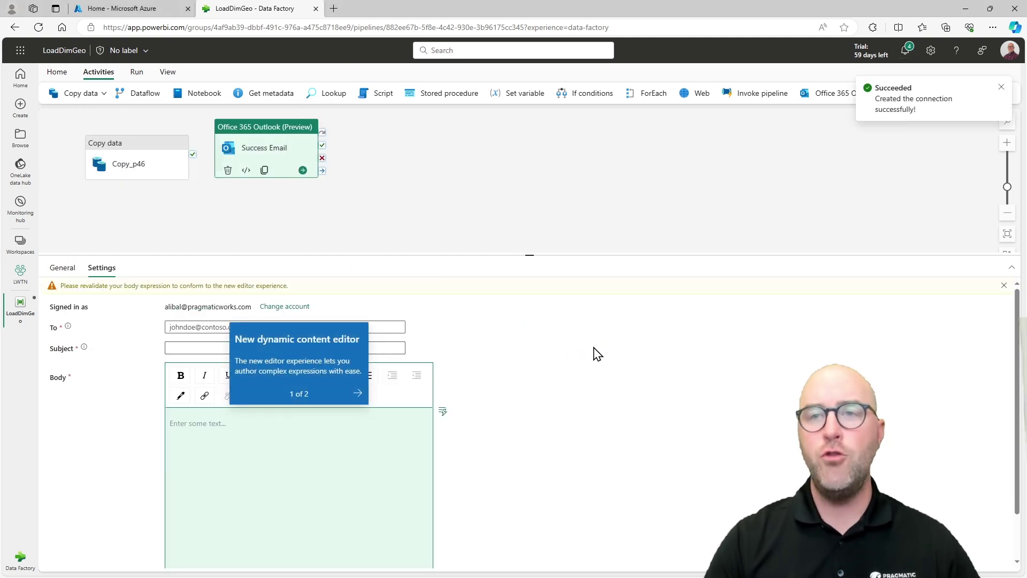
pyautogui.click(695, 417)
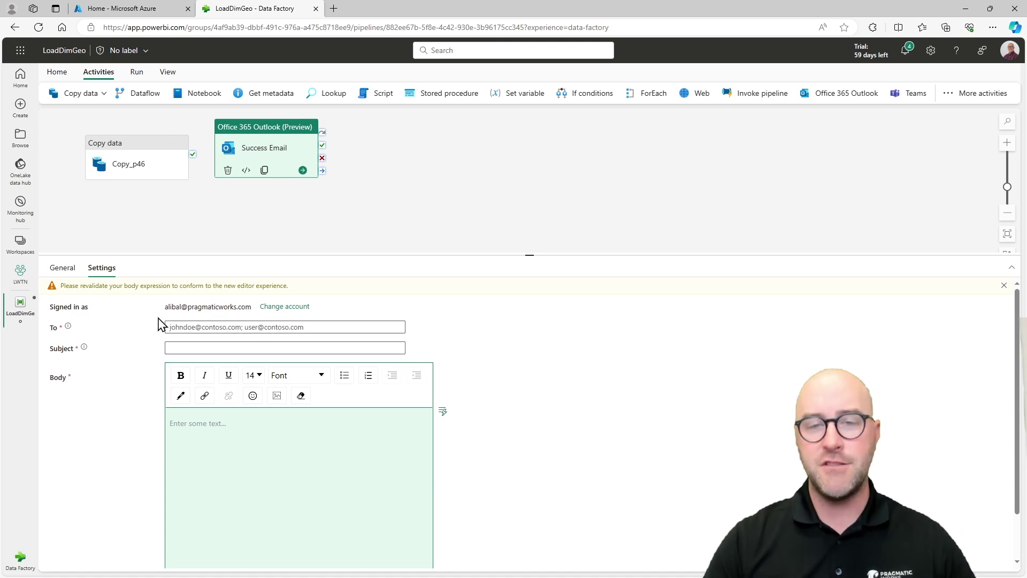
# Step: Copy the signed-in e-mail address into the To field, removing the leading space
pyautogui.moveTo(162, 308); pyautogui.dragTo(252, 314)
pyautogui.hotkey('ctrl', 'c')
pyautogui.click(213, 327)
pyautogui.hotkey('ctrl', 'v')
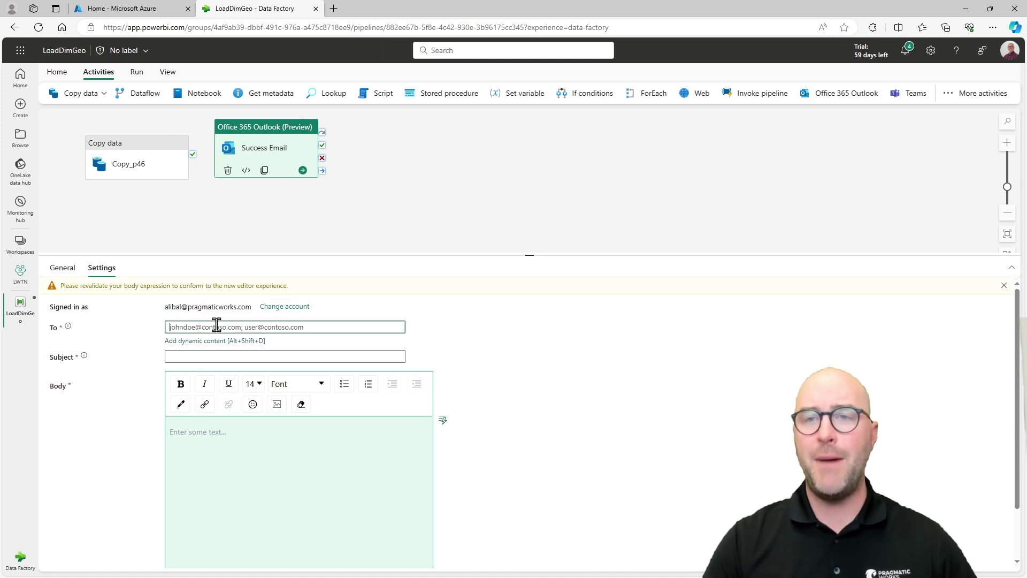
pyautogui.click(170, 327)
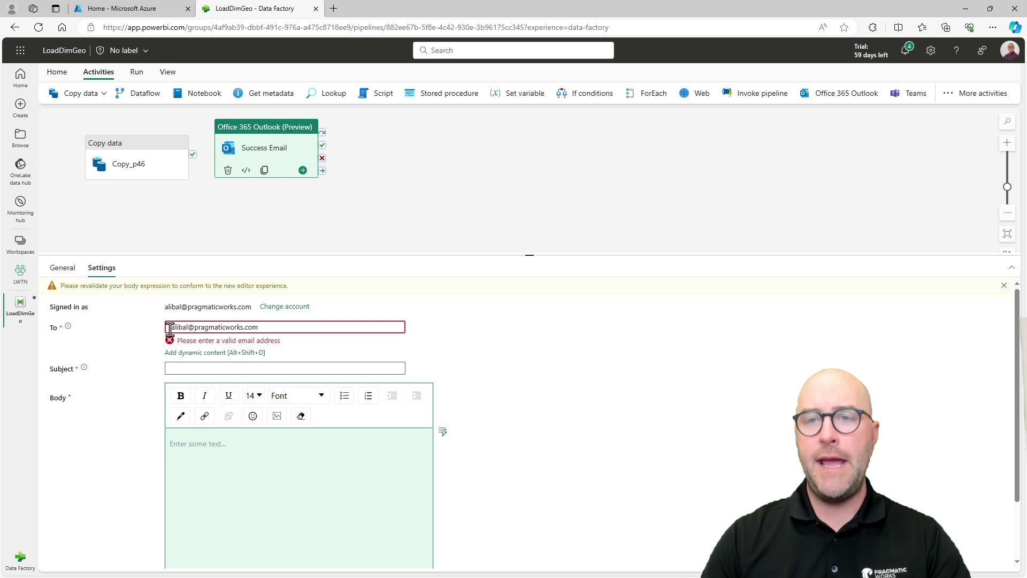
pyautogui.press('Delete')
pyautogui.click(476, 366)
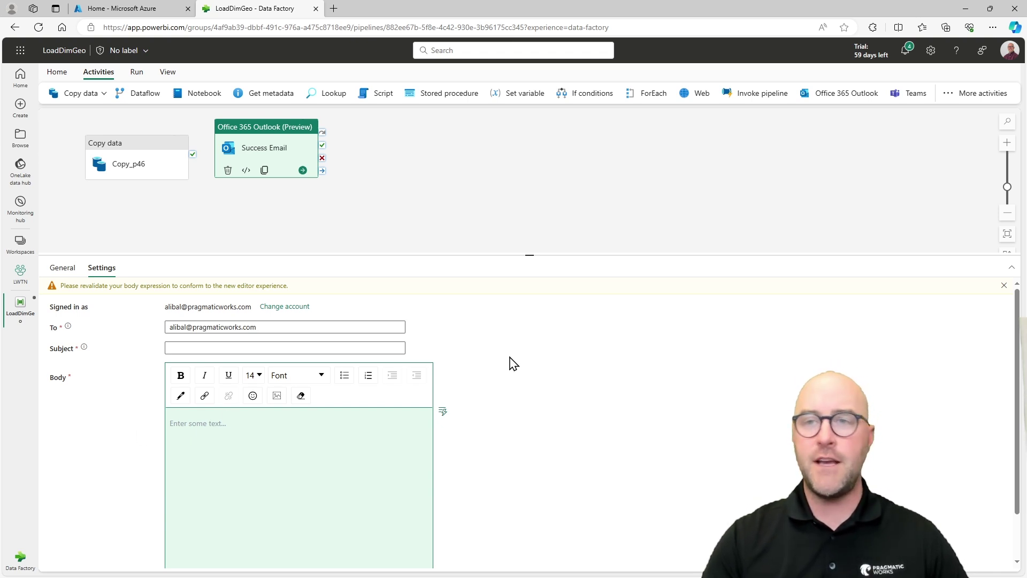
# Step: Type the subject 'Hey your pipeline succeeded'
pyautogui.moveTo(546, 256); pyautogui.dragTo(542, 190)
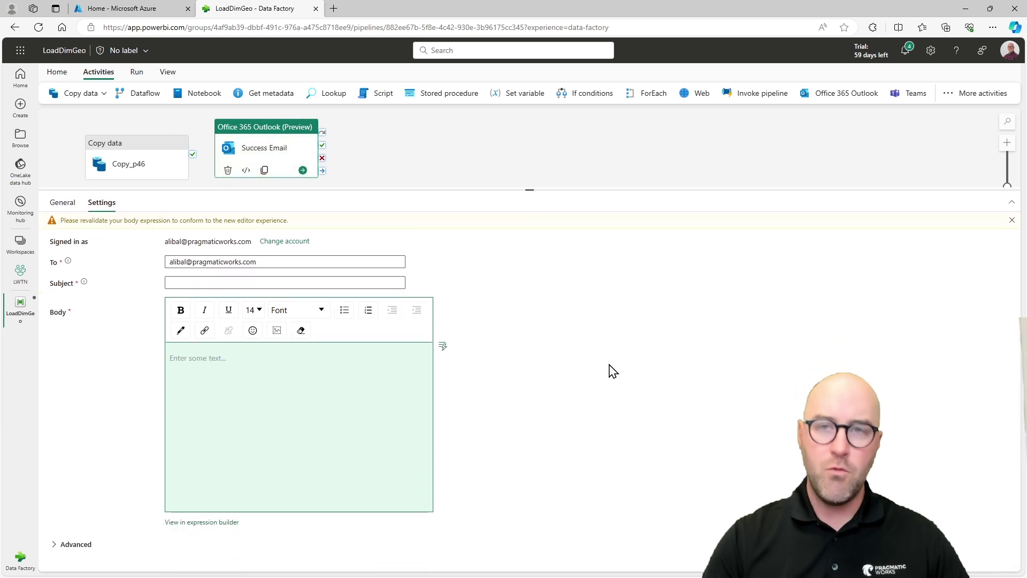
pyautogui.click(232, 282)
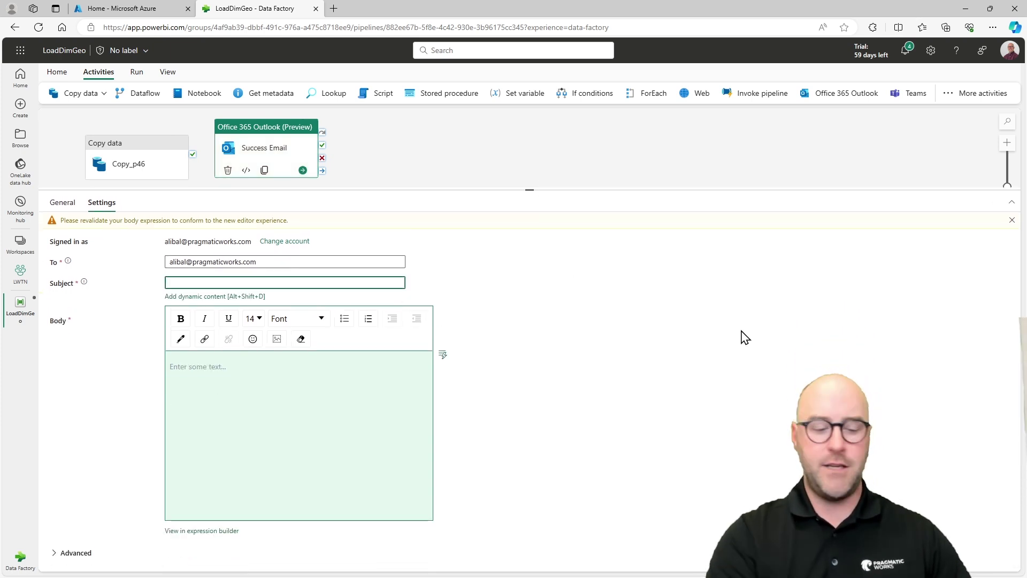
pyautogui.write('Hey your pipelin')
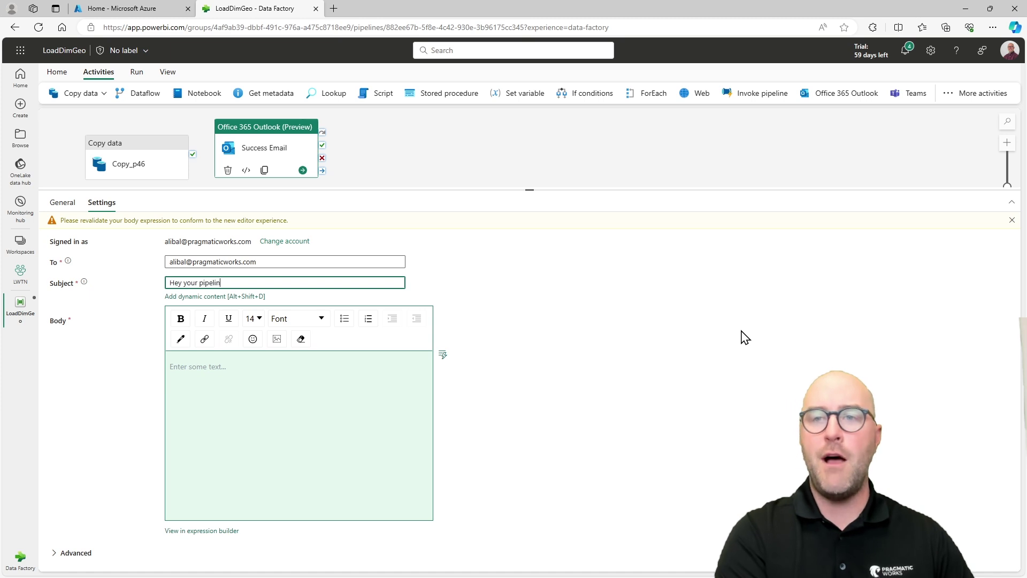
pyautogui.write('e succeeded')
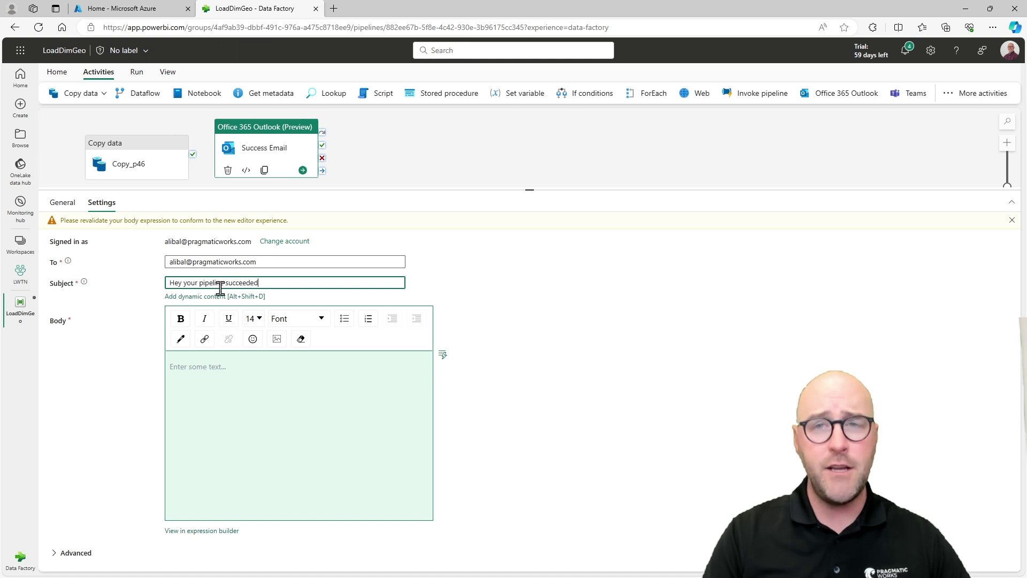
# Step: Clear the subject and open the Pipeline expression builder for it
pyautogui.moveTo(268, 282); pyautogui.dragTo(131, 280)
pyautogui.press('BackSpace')
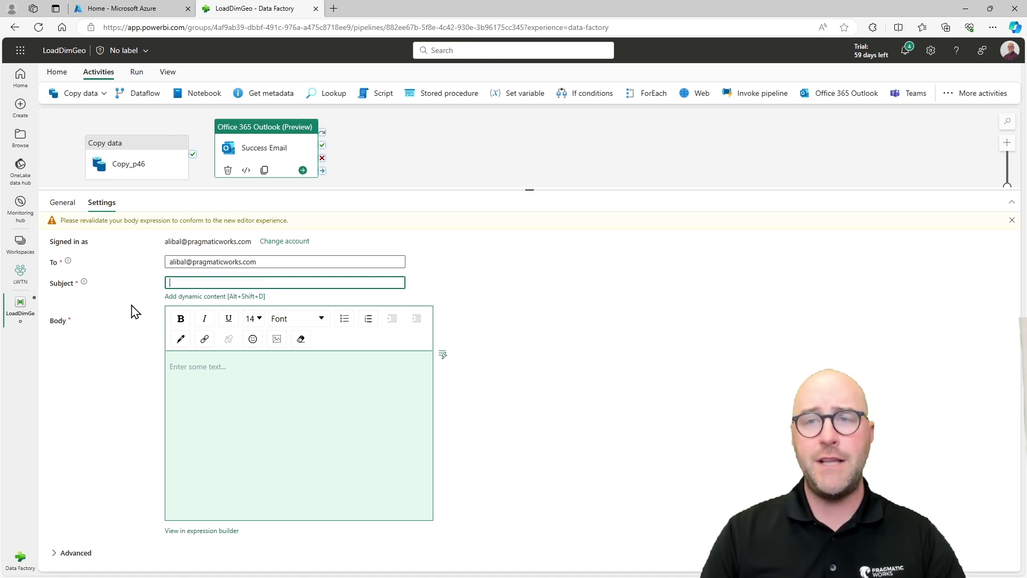
pyautogui.click(132, 308)
pyautogui.click(192, 283)
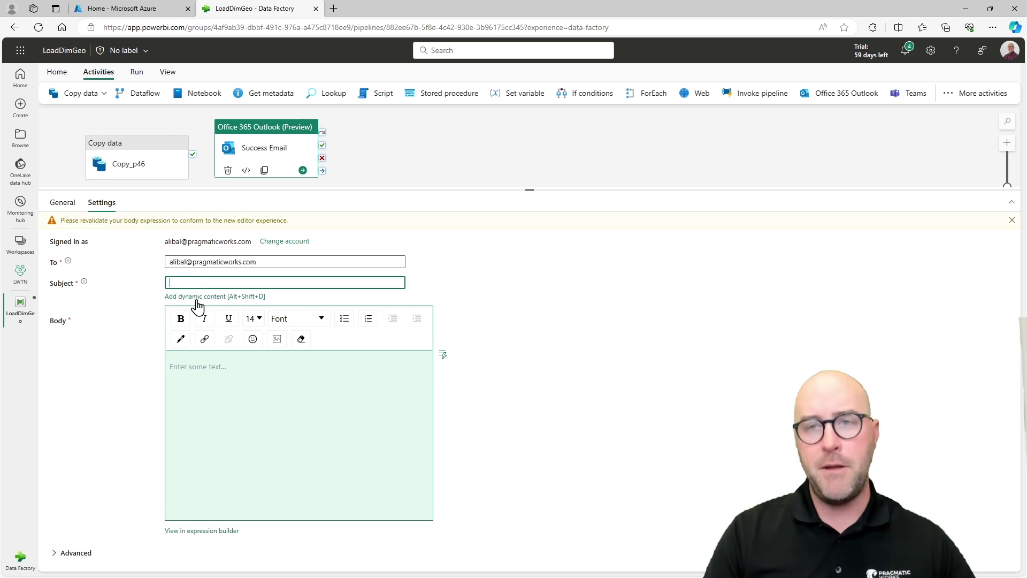
pyautogui.click(196, 297)
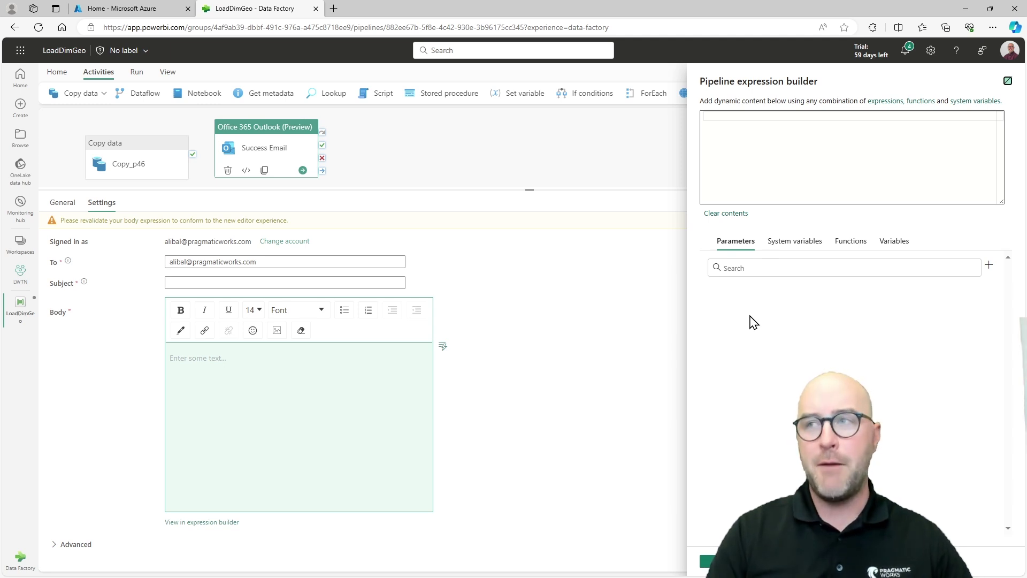
pyautogui.click(800, 143)
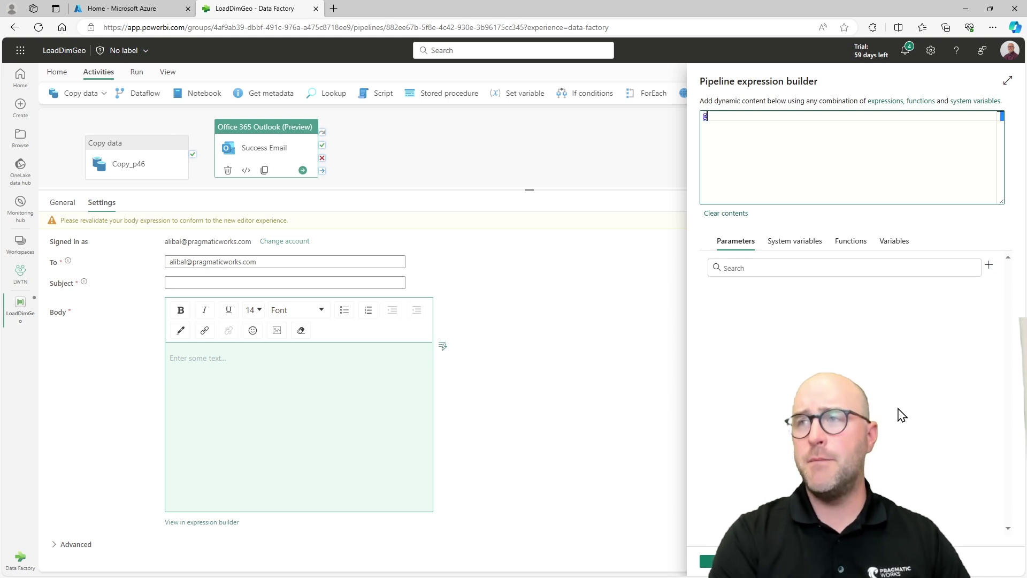
pyautogui.write('concat')
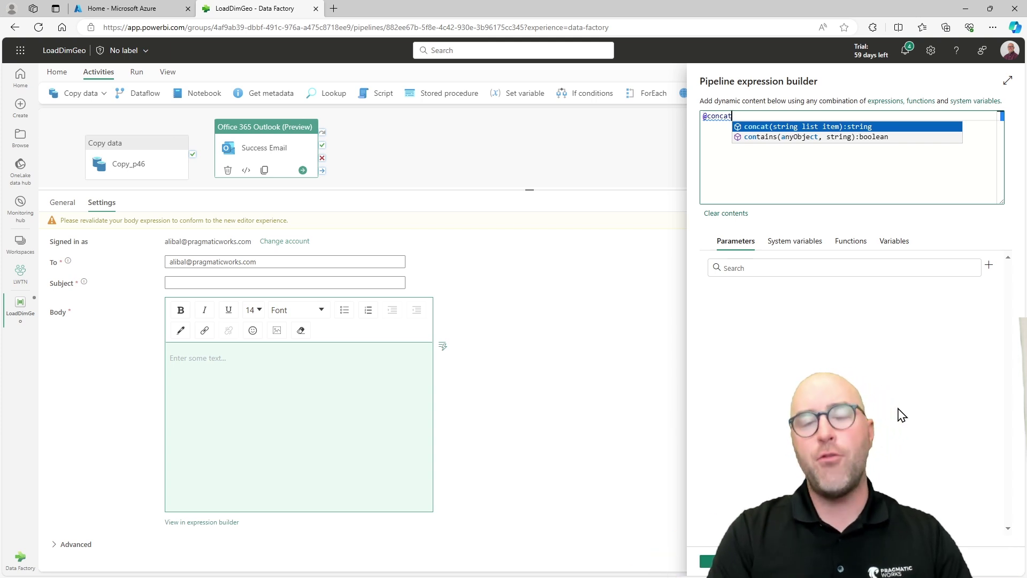
pyautogui.write('(')
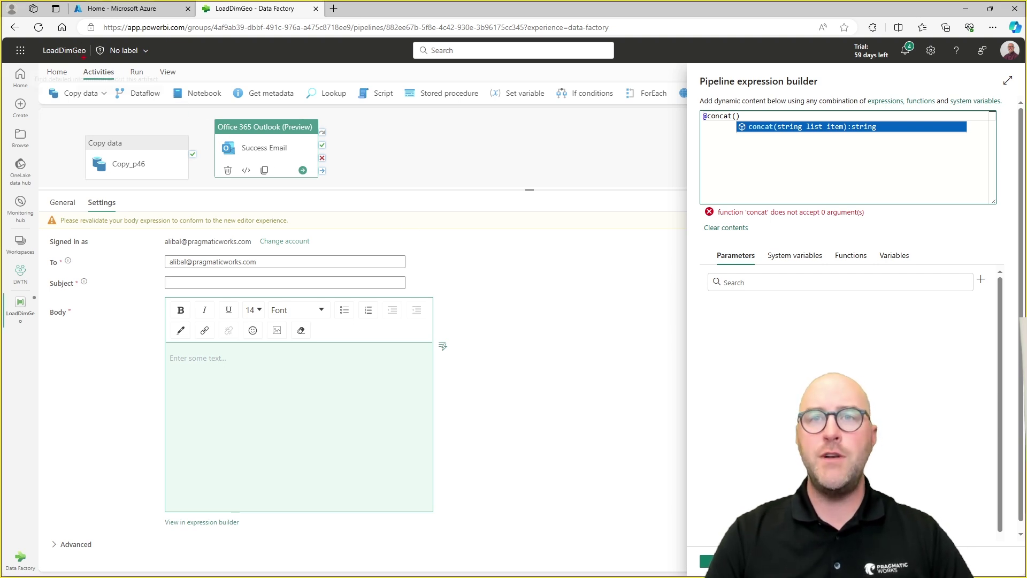
pyautogui.moveTo(124, 104); pyautogui.dragTo(86, 60)
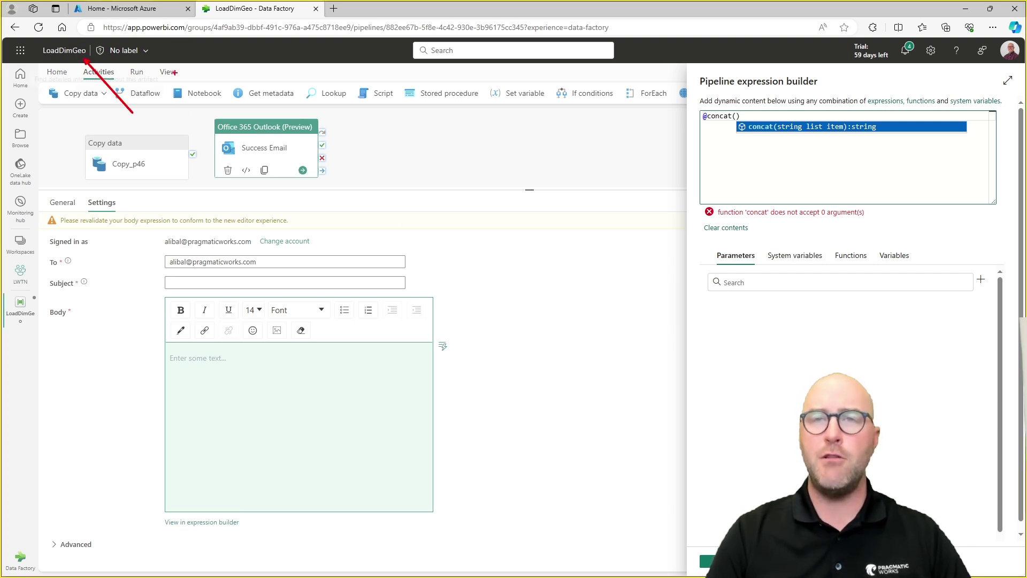
pyautogui.press('Escape')
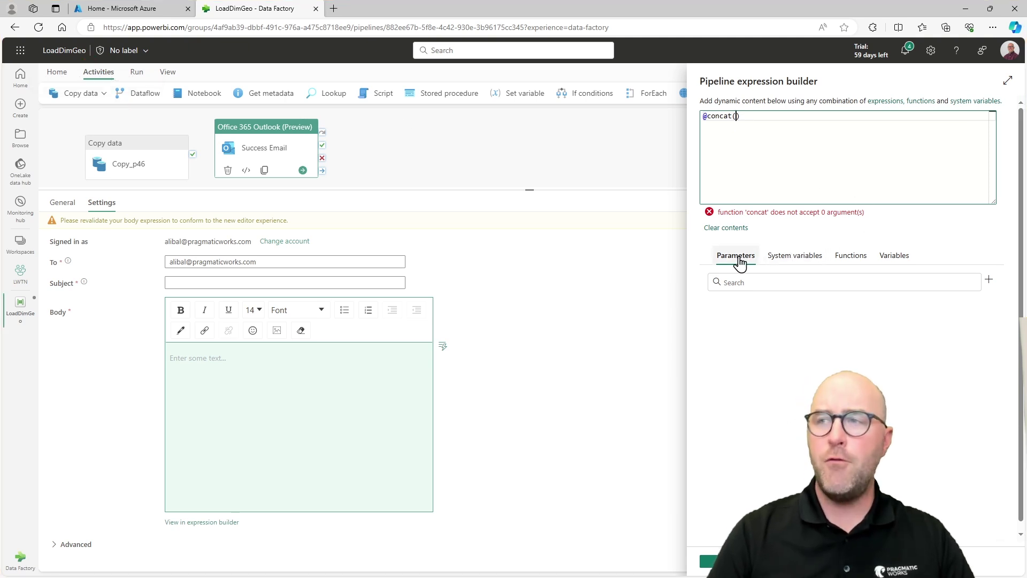
pyautogui.click(777, 261)
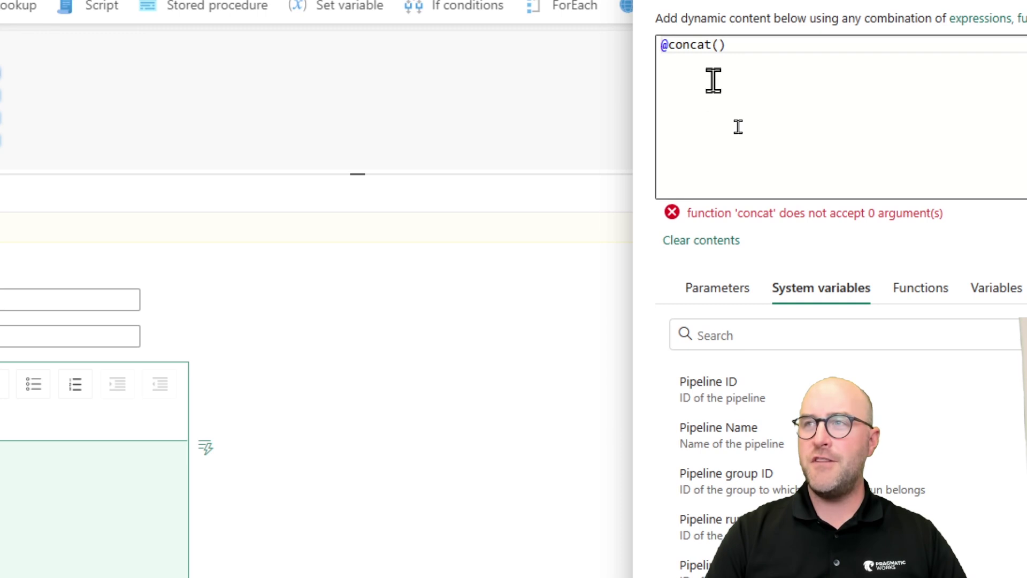
pyautogui.click(718, 45)
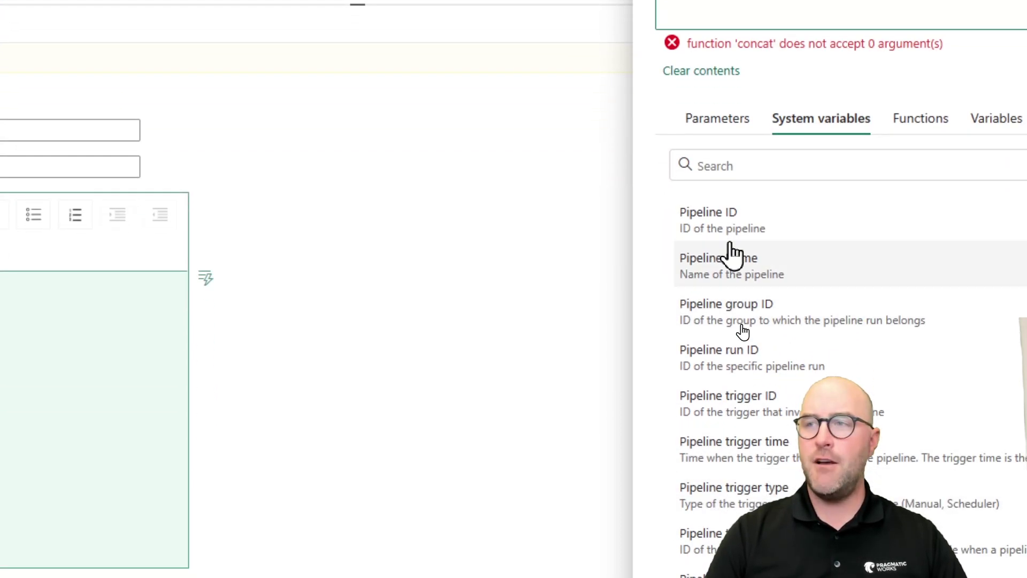
pyautogui.click(717, 302)
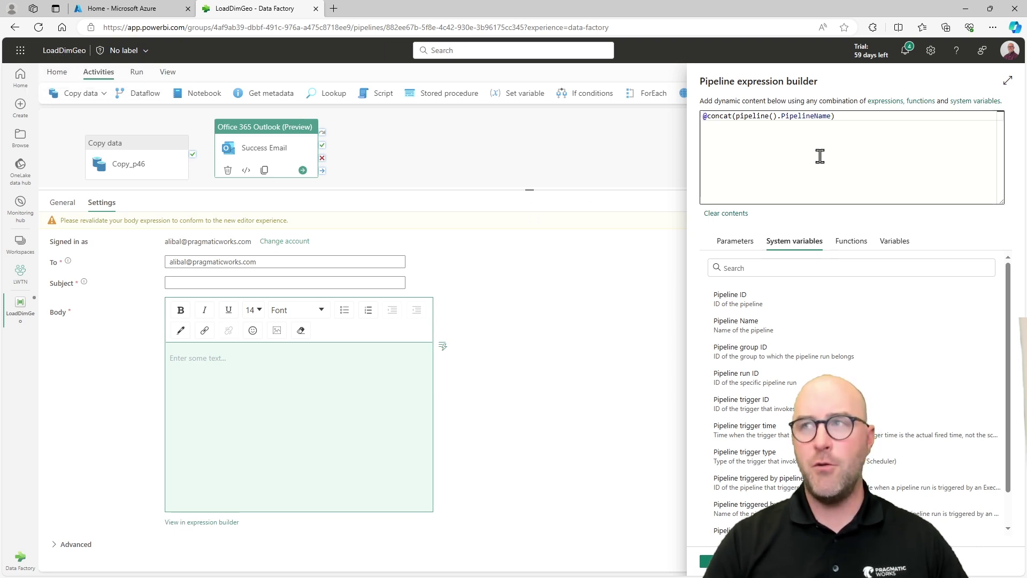
pyautogui.click(828, 116)
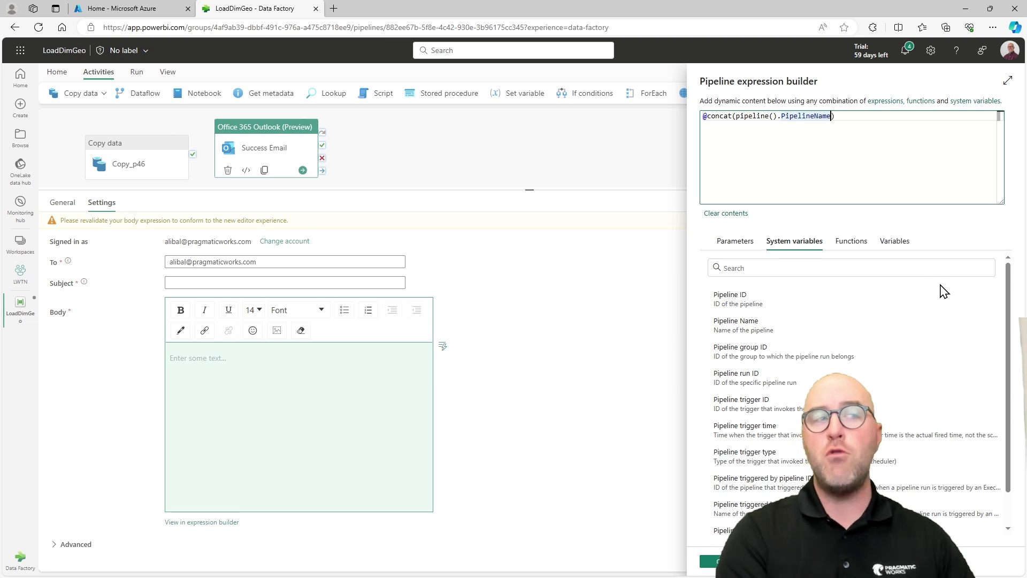
pyautogui.write(', ')
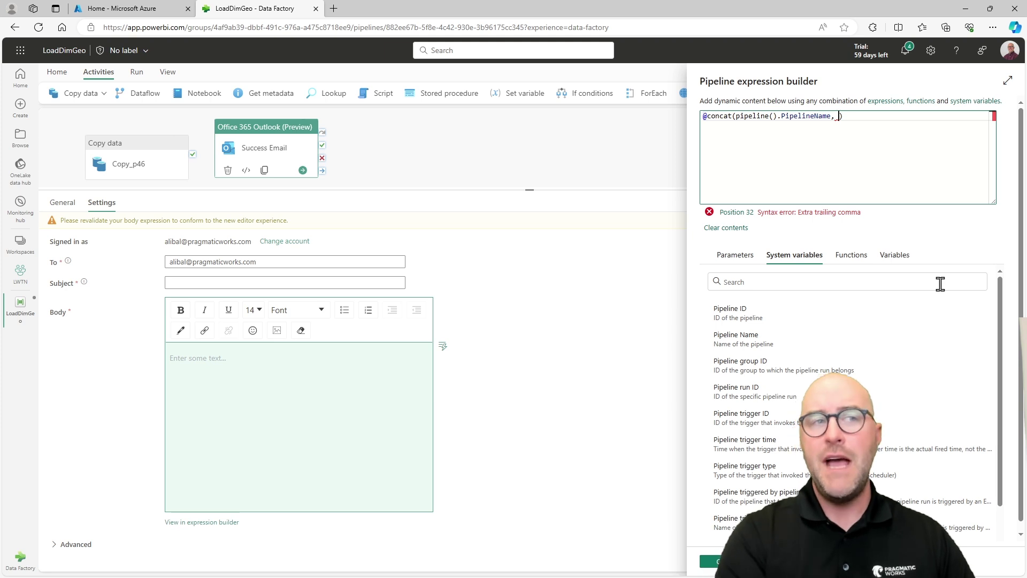
pyautogui.write("'Ran S")
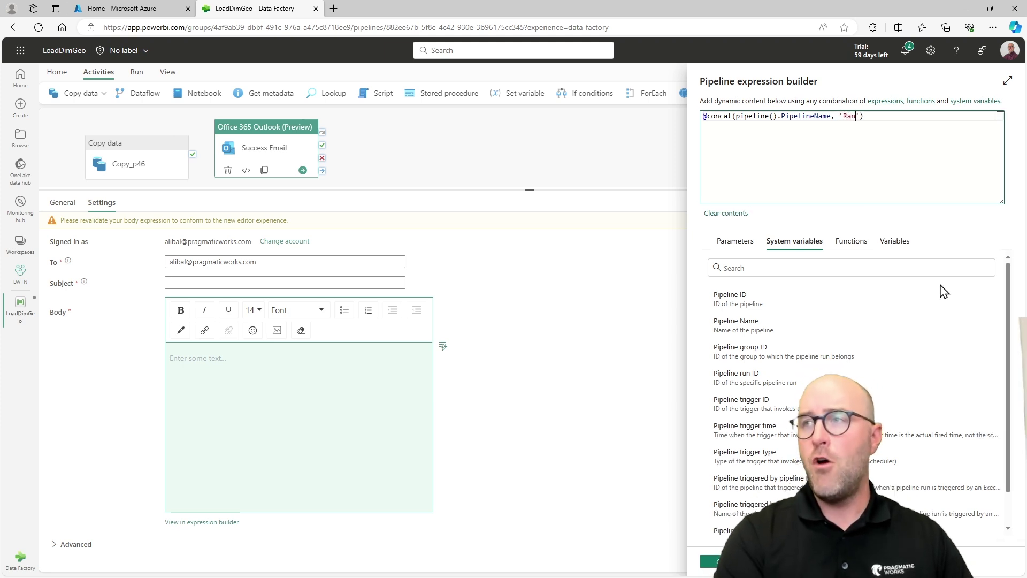
pyautogui.write('uccessfully')
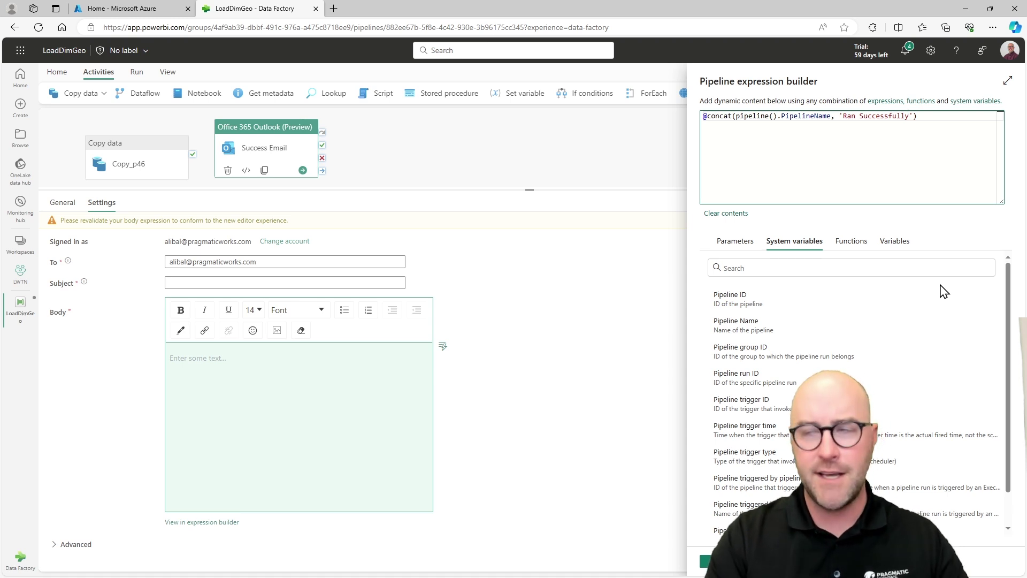
pyautogui.write('/')
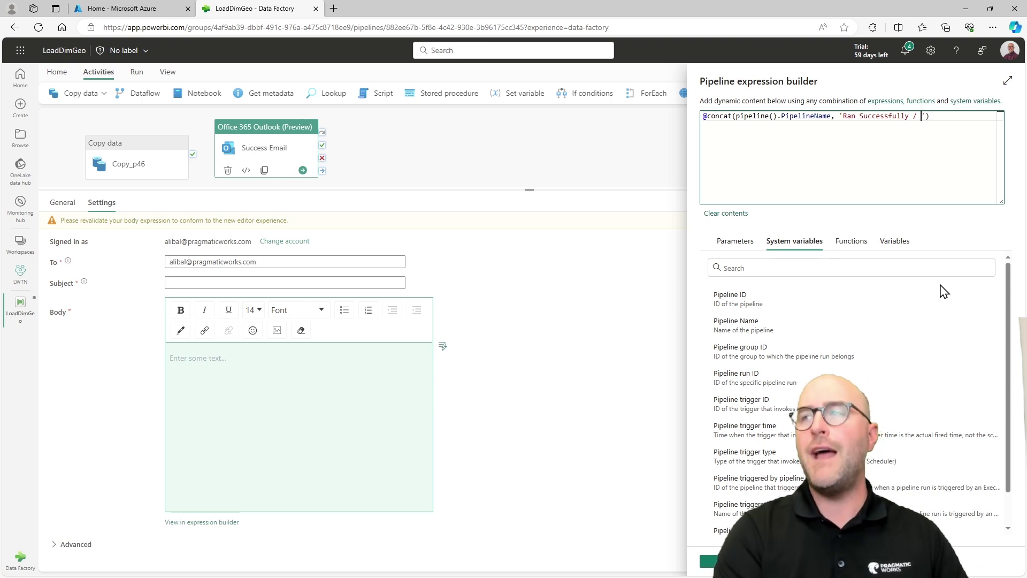
# Step: Append ' / RunID: ' and the pipeline run ID system variable to the subject concat expression
pyautogui.write('RunID:')
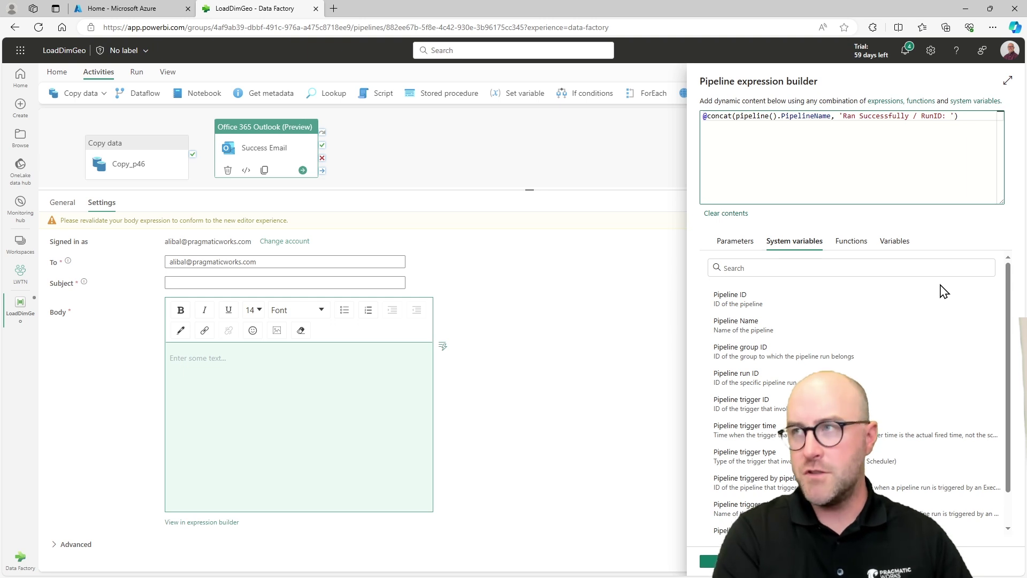
pyautogui.write(',')
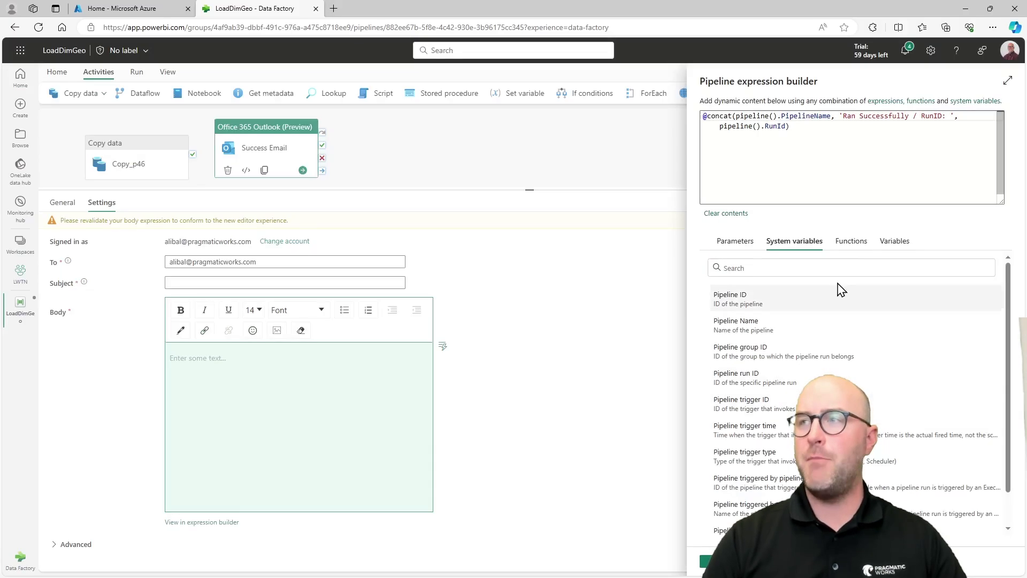
pyautogui.click(840, 155)
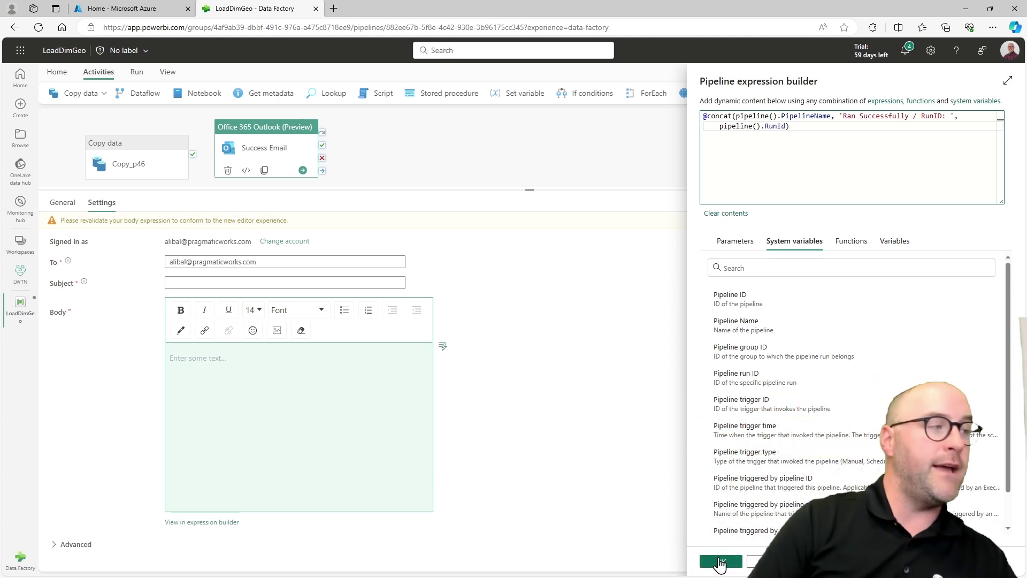
# Step: Apply the concat subject and set the Success Email body to 'Your pipeline is awesome!!!!'
pyautogui.click(726, 563)
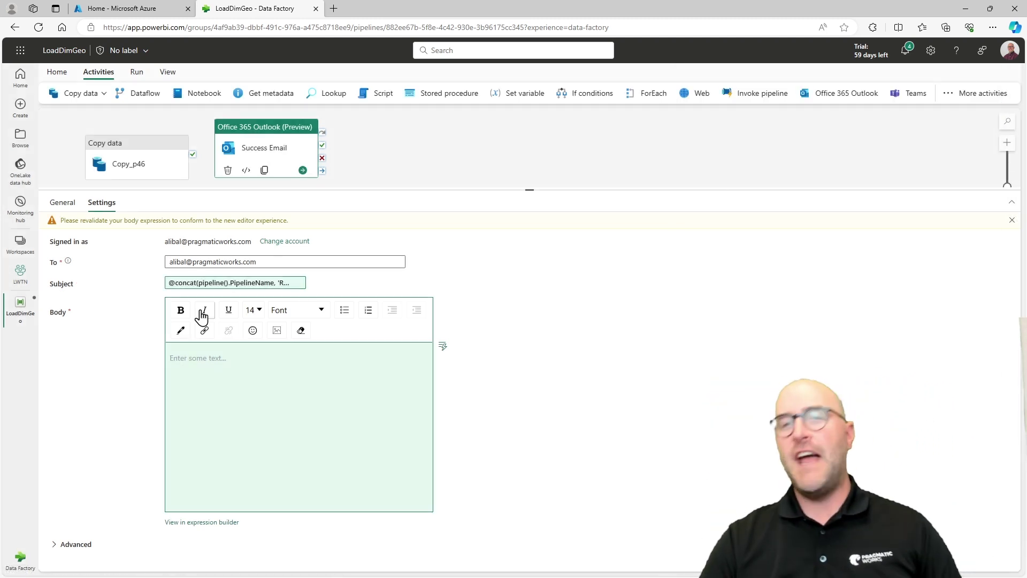
pyautogui.click(241, 371)
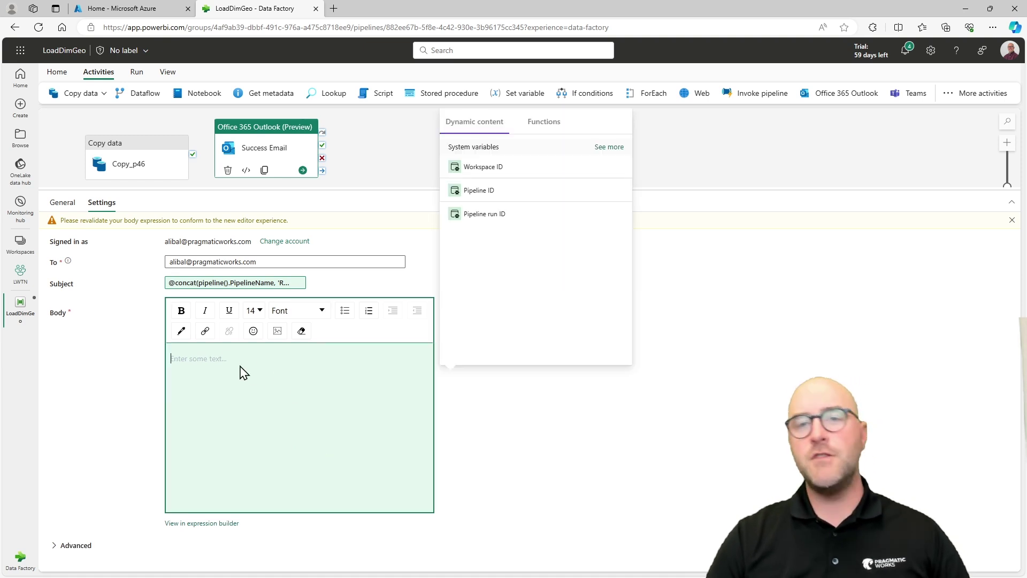
pyautogui.click(619, 471)
pyautogui.click(226, 356)
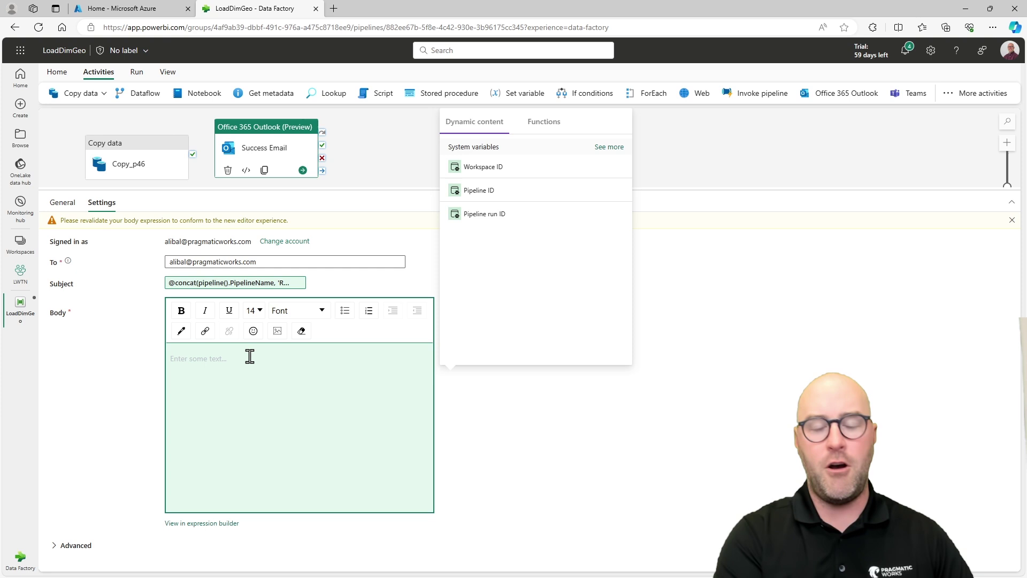
pyautogui.write('You')
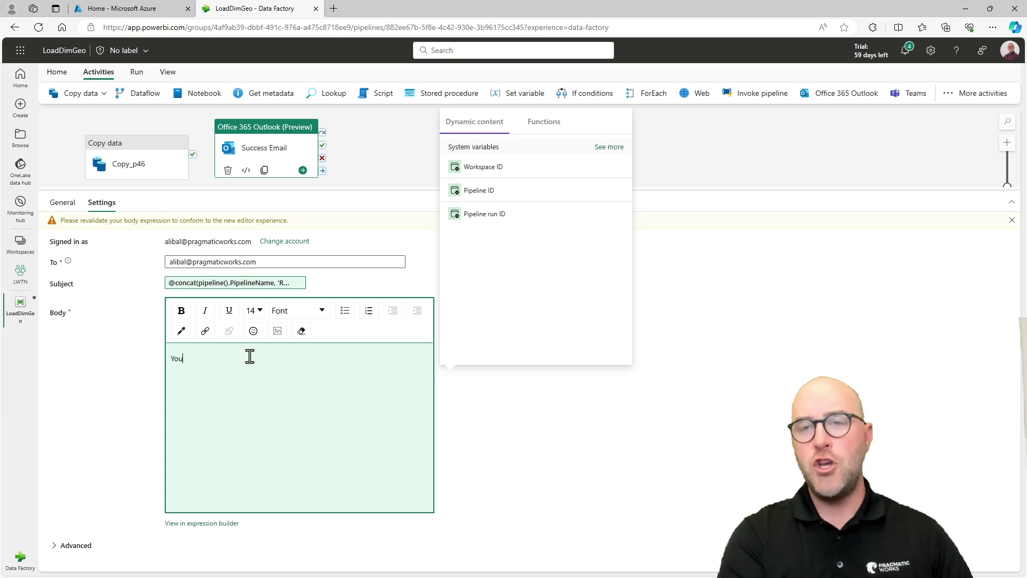
pyautogui.write('r pipeline is a')
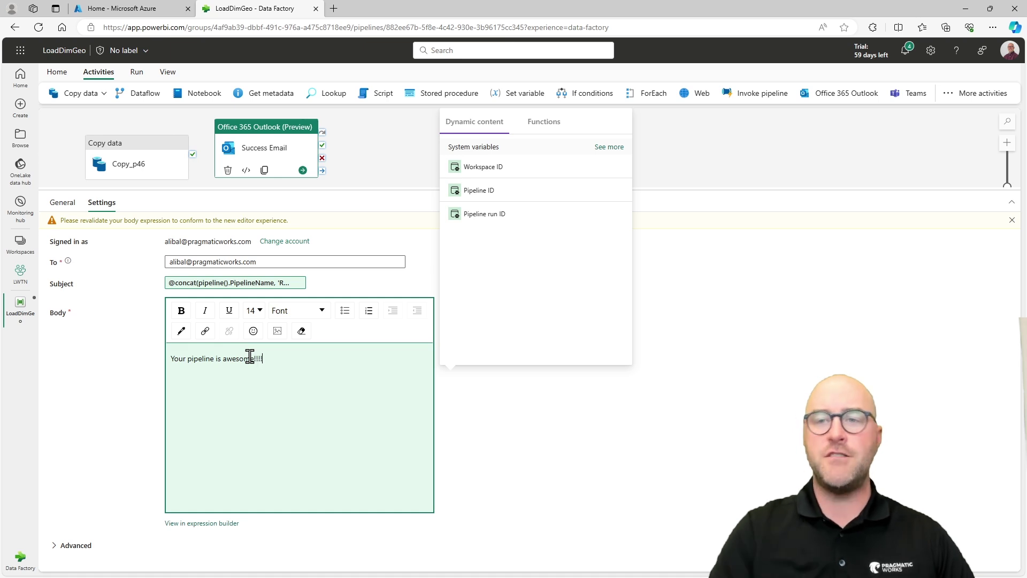
pyautogui.write('wesome!!!!')
pyautogui.click(612, 443)
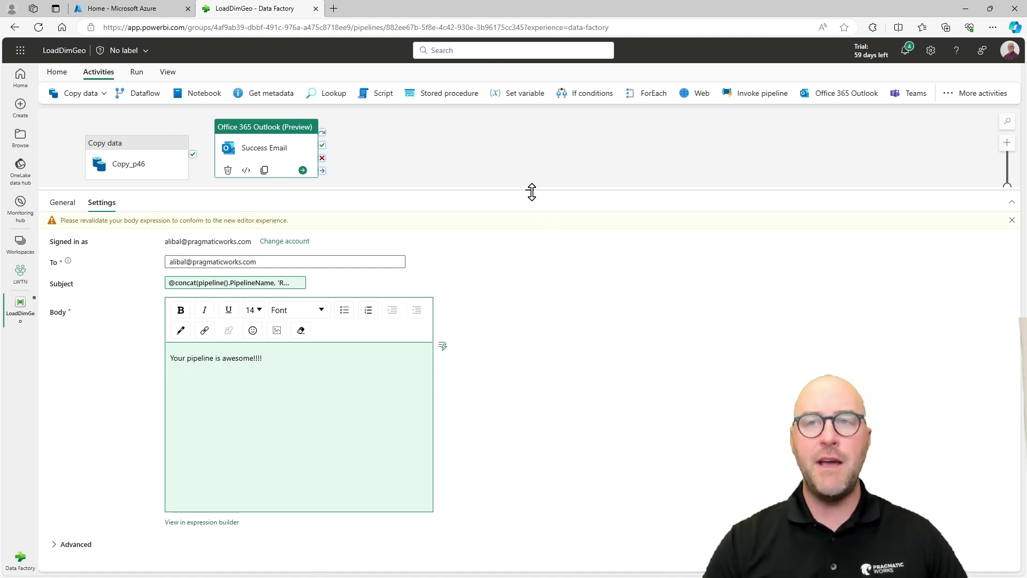
pyautogui.moveTo(531, 192); pyautogui.dragTo(556, 314)
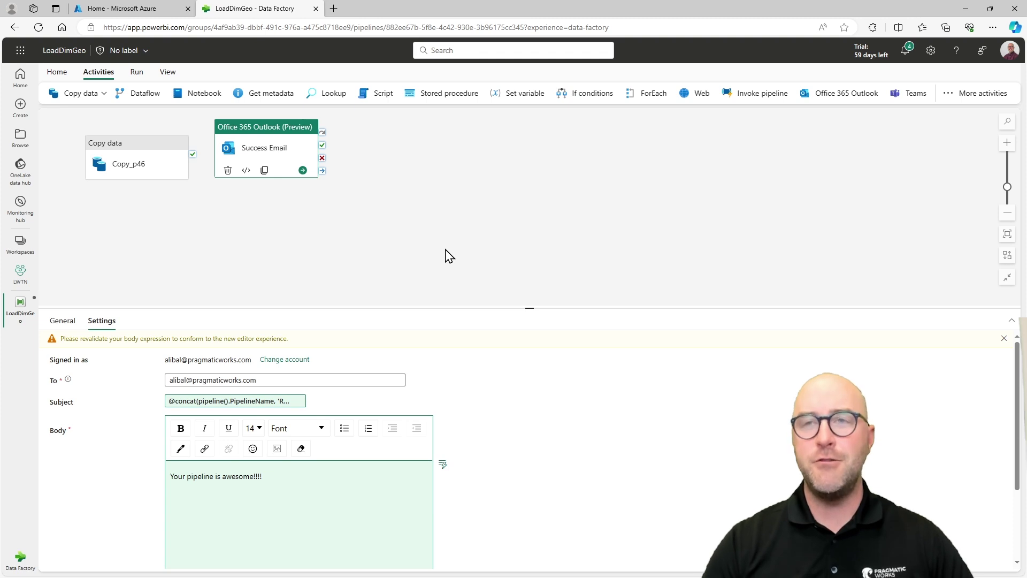
# Step: Copy and paste the Success Email activity, placing the duplicate below the original
pyautogui.rightClick(277, 153)
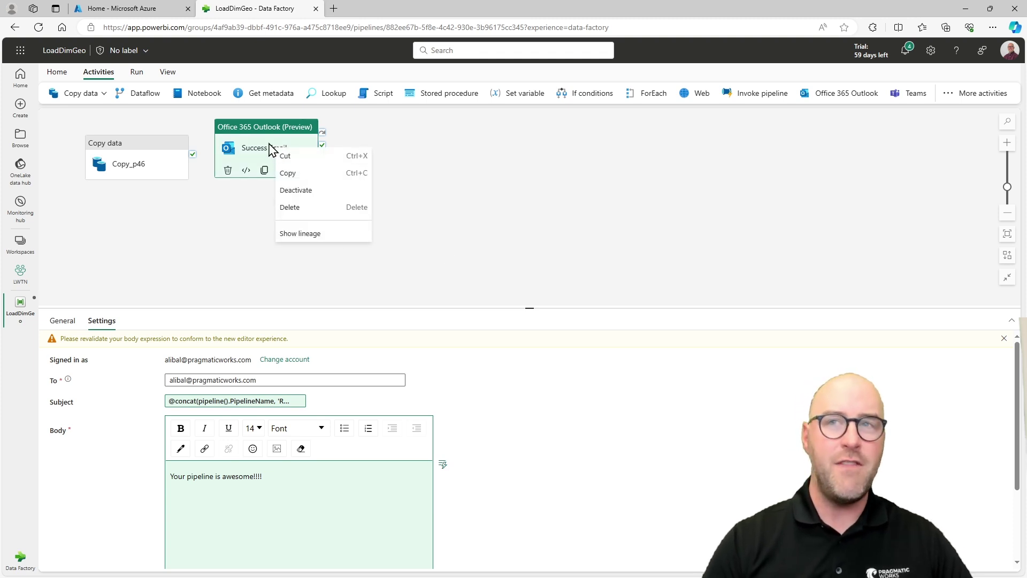
pyautogui.click(300, 176)
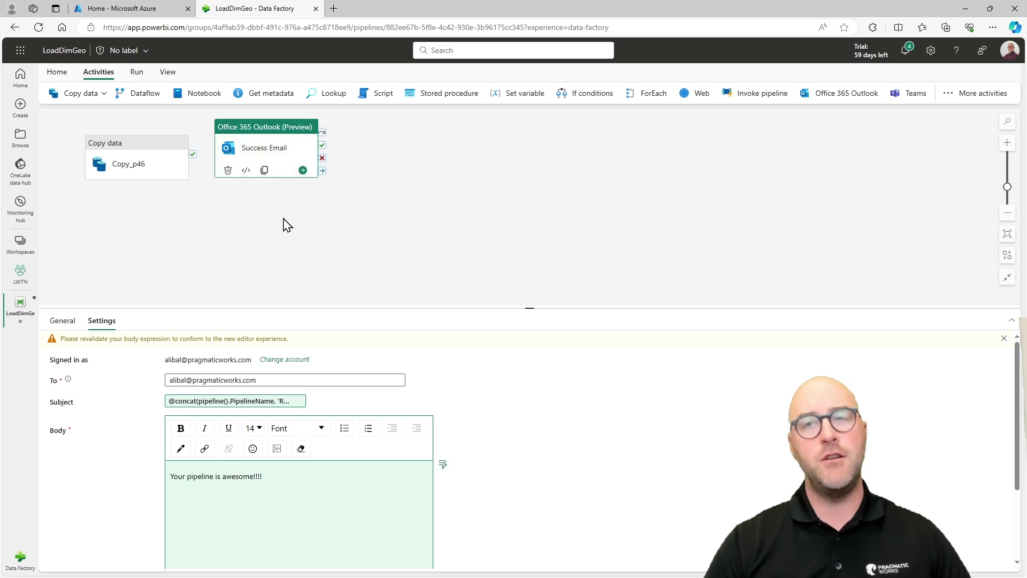
pyautogui.hotkey('ctrl', 'v')
pyautogui.moveTo(371, 153); pyautogui.dragTo(266, 237)
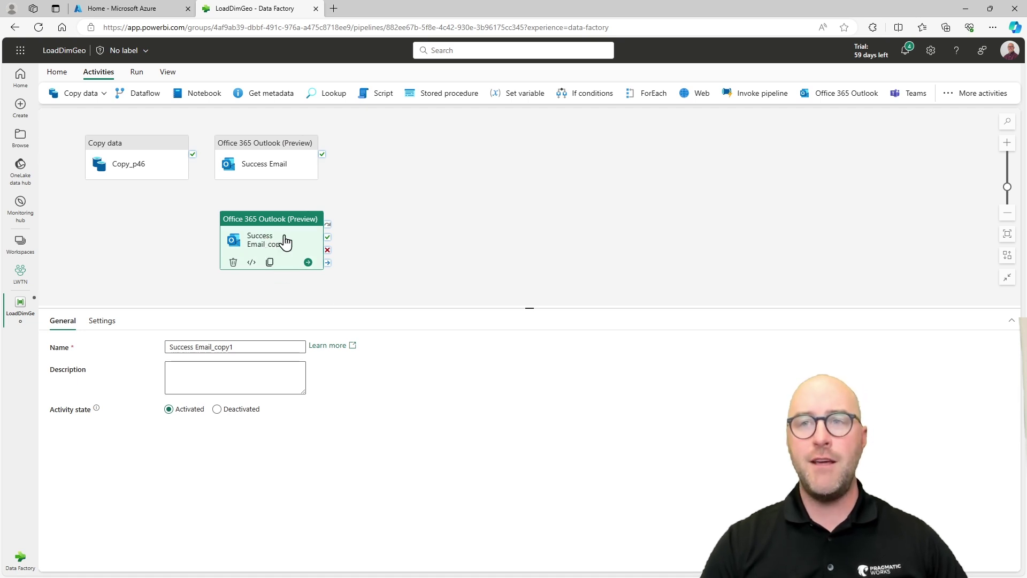
# Step: Rename the duplicated activity to Failure Email
pyautogui.click(101, 321)
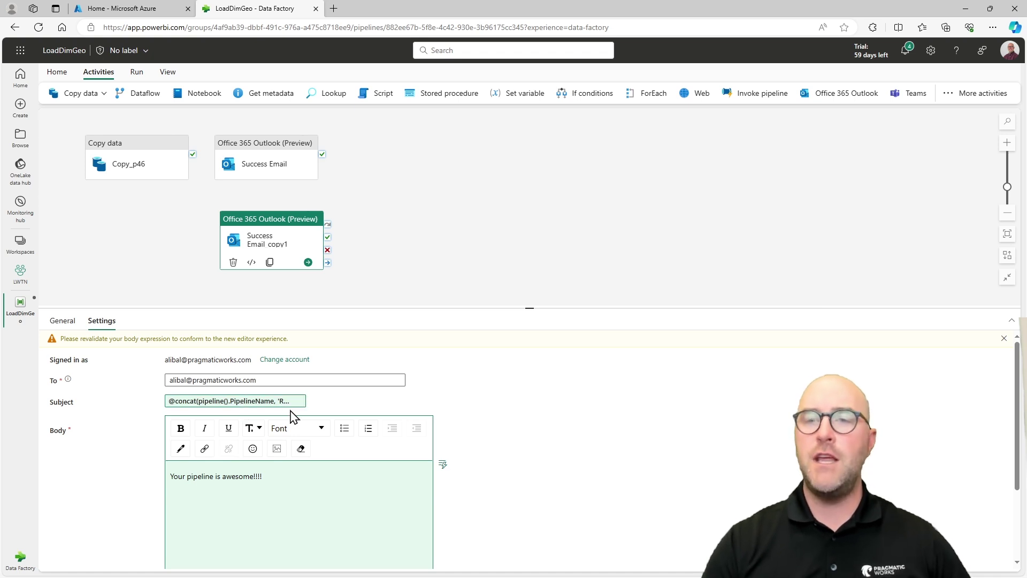
pyautogui.click(75, 321)
pyautogui.moveTo(276, 348); pyautogui.dragTo(110, 346)
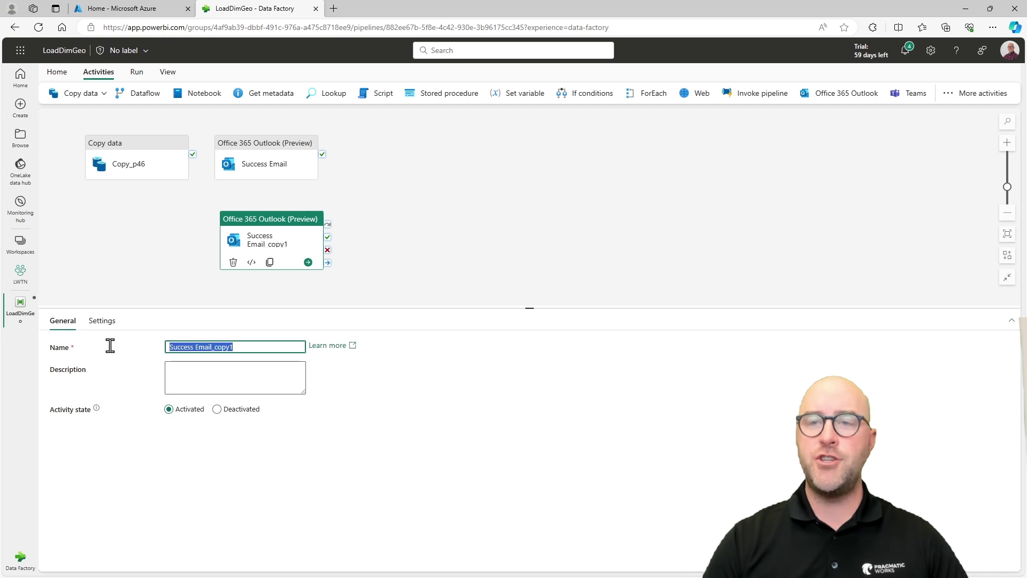
pyautogui.write('Failure Email')
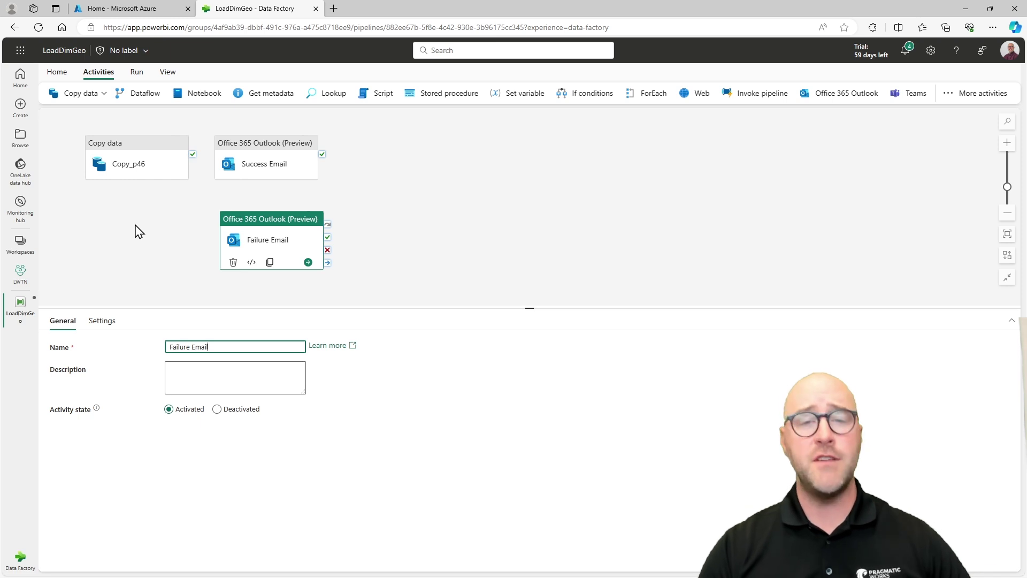
# Step: Change the Failure Email subject expression from 'Ran Successfully' to 'Failed'
pyautogui.click(101, 322)
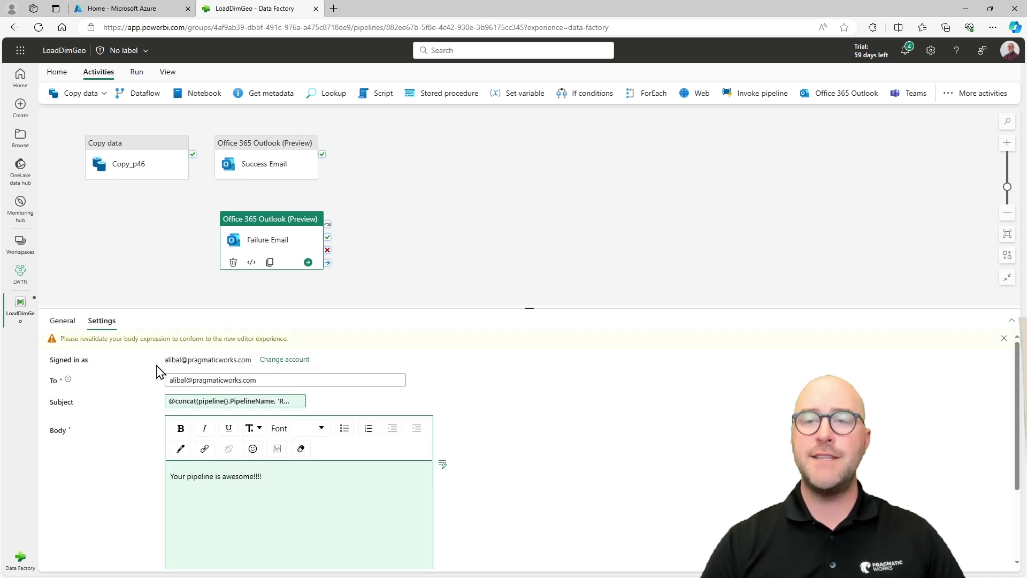
pyautogui.click(201, 404)
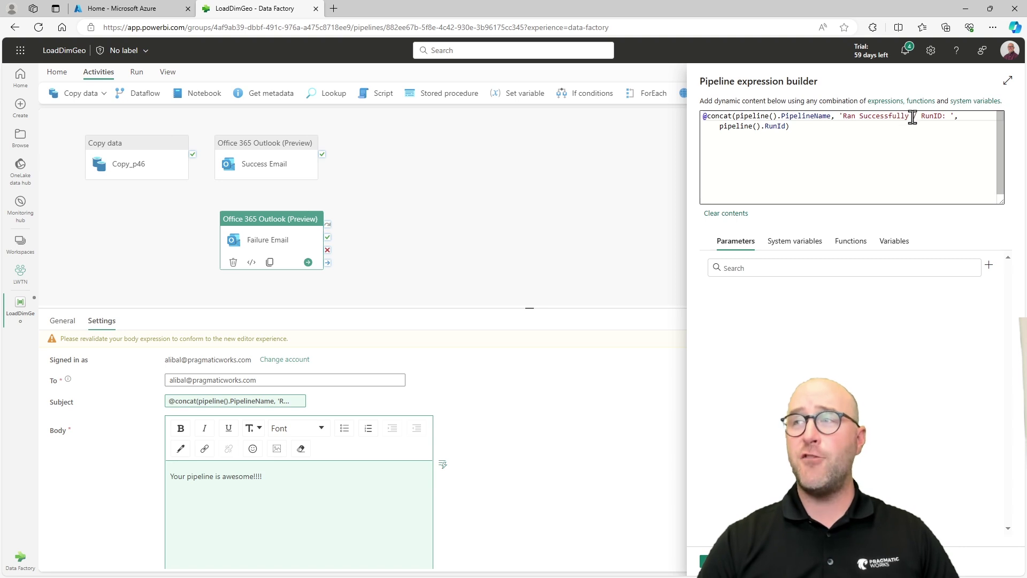
pyautogui.moveTo(909, 117); pyautogui.dragTo(843, 117)
pyautogui.write('Failed')
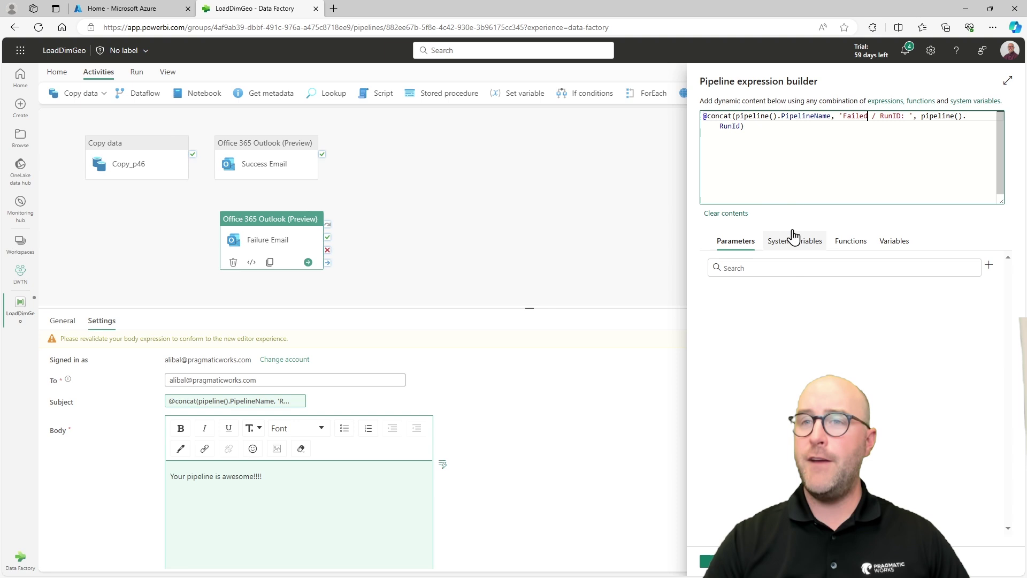
pyautogui.click(711, 560)
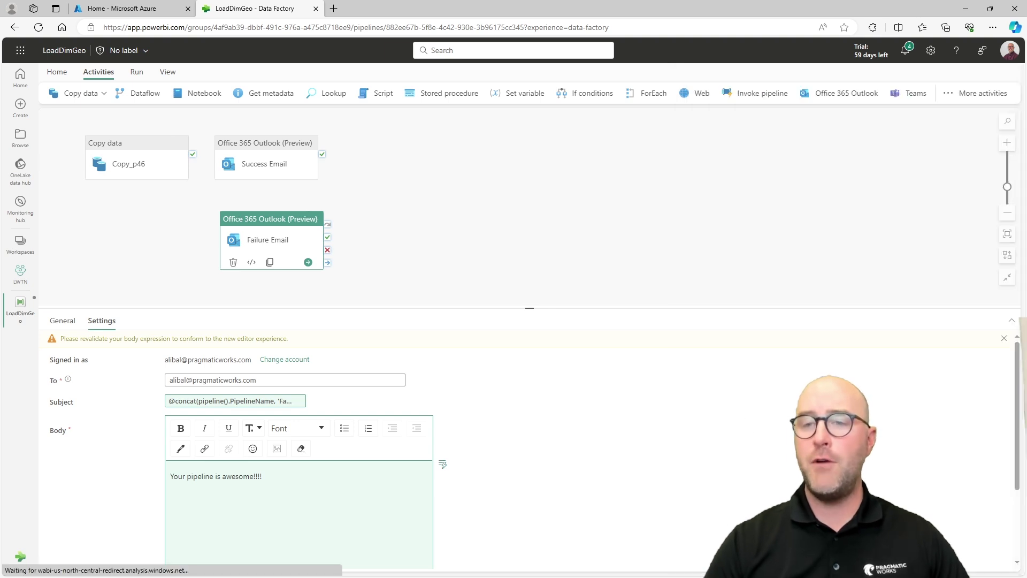
# Step: Replace the Failure Email body with 'Your pipeline failed. :('
pyautogui.click(274, 484)
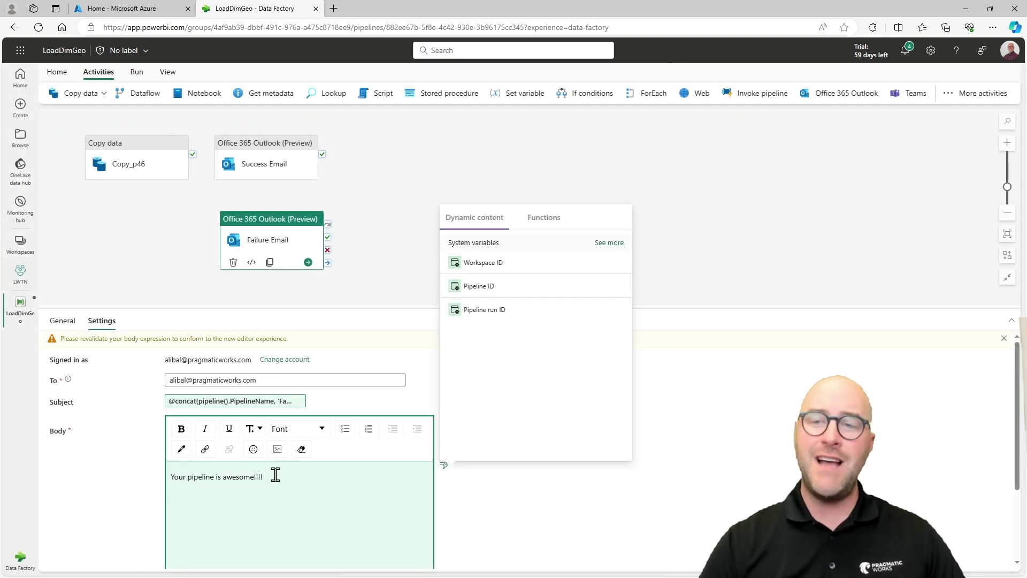
pyautogui.tripleClick(254, 477)
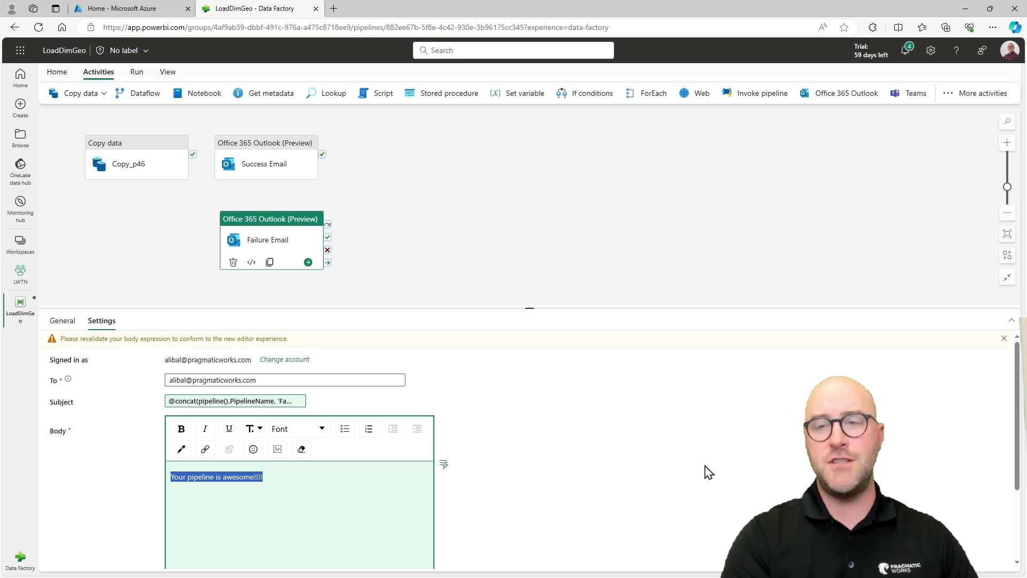
pyautogui.write('Y')
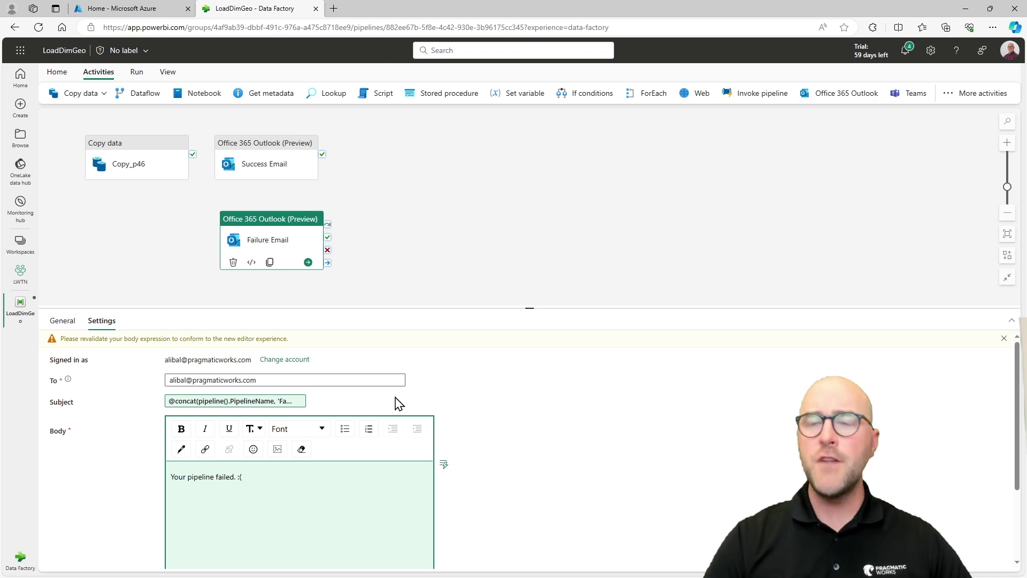
pyautogui.moveTo(147, 159)
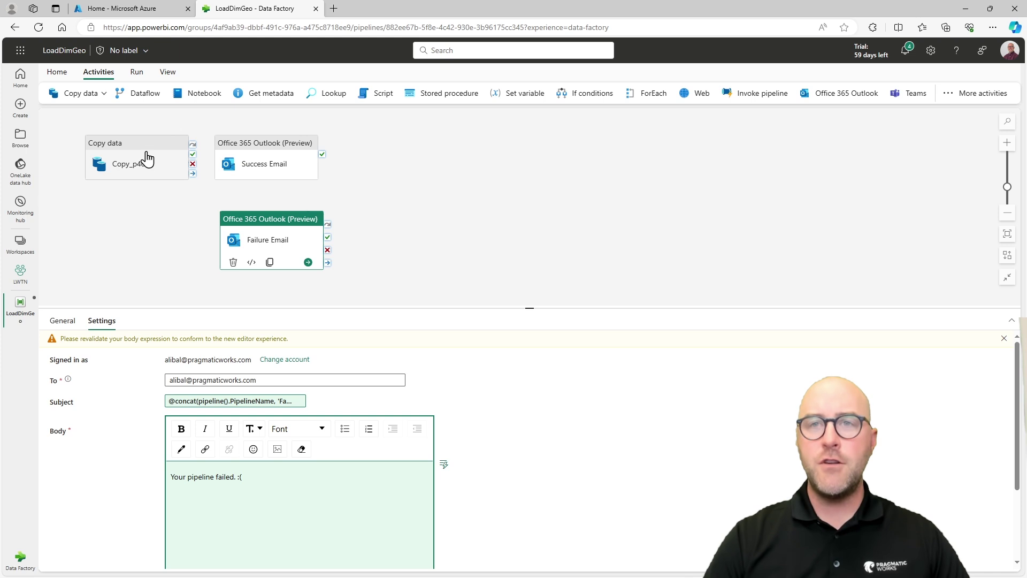
pyautogui.click(459, 198)
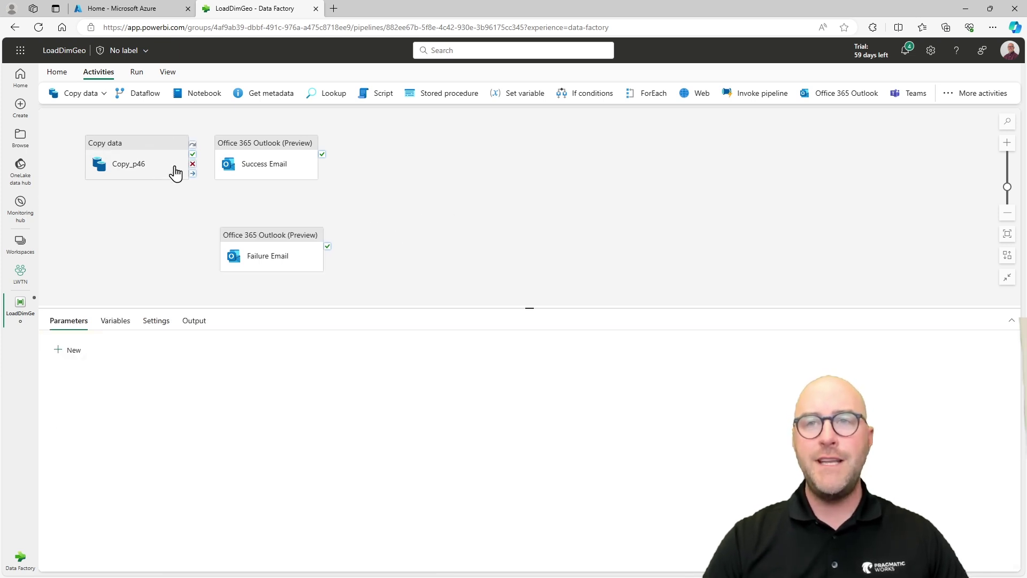
# Step: Connect Copy_p46 on-success to Success Email and on-fail to Failure Email, rearranging activities
pyautogui.moveTo(140, 159); pyautogui.dragTo(137, 215)
pyautogui.click(463, 228)
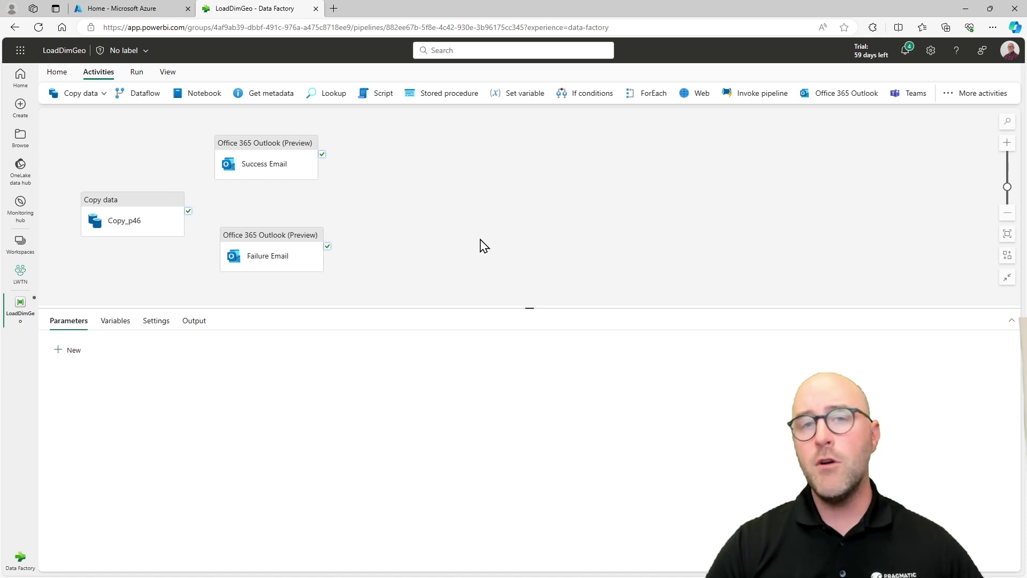
pyautogui.moveTo(165, 220)
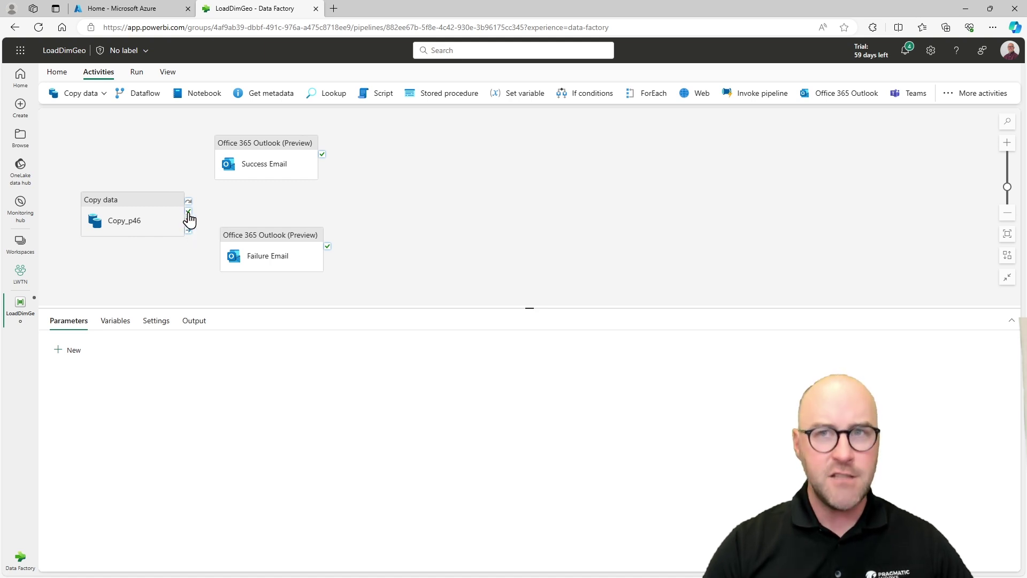
pyautogui.moveTo(190, 213); pyautogui.dragTo(235, 178)
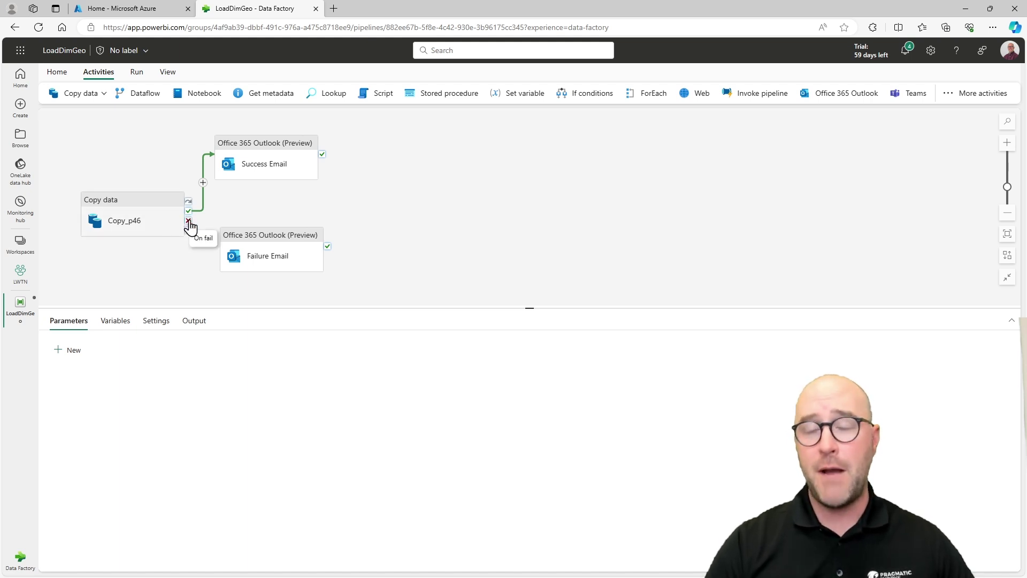
pyautogui.moveTo(188, 220); pyautogui.dragTo(277, 291)
pyautogui.click(284, 256)
pyautogui.click(488, 229)
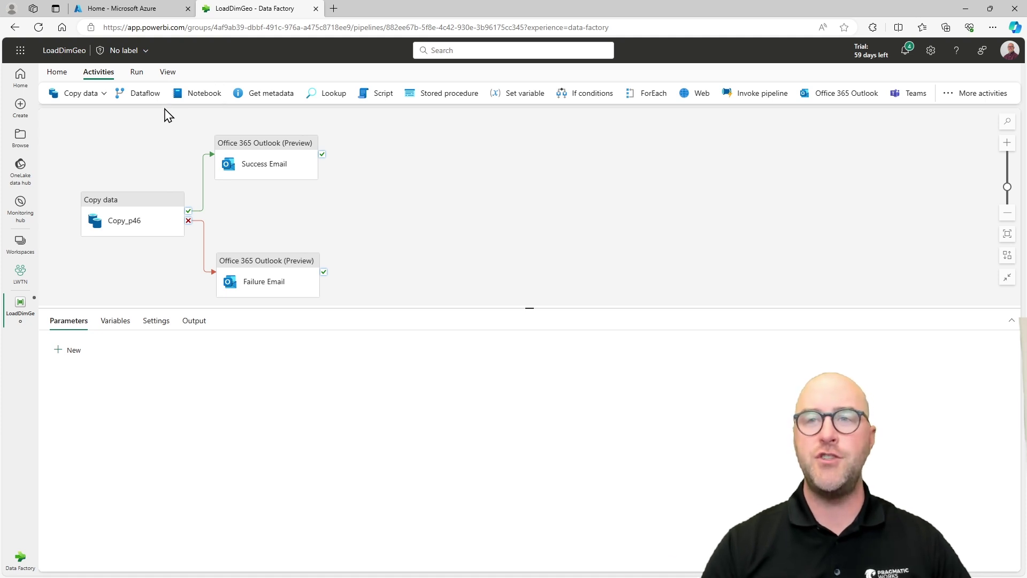
# Step: Save and run the LoadDimGeo pipeline, then place the received success email beside it
pyautogui.click(258, 277)
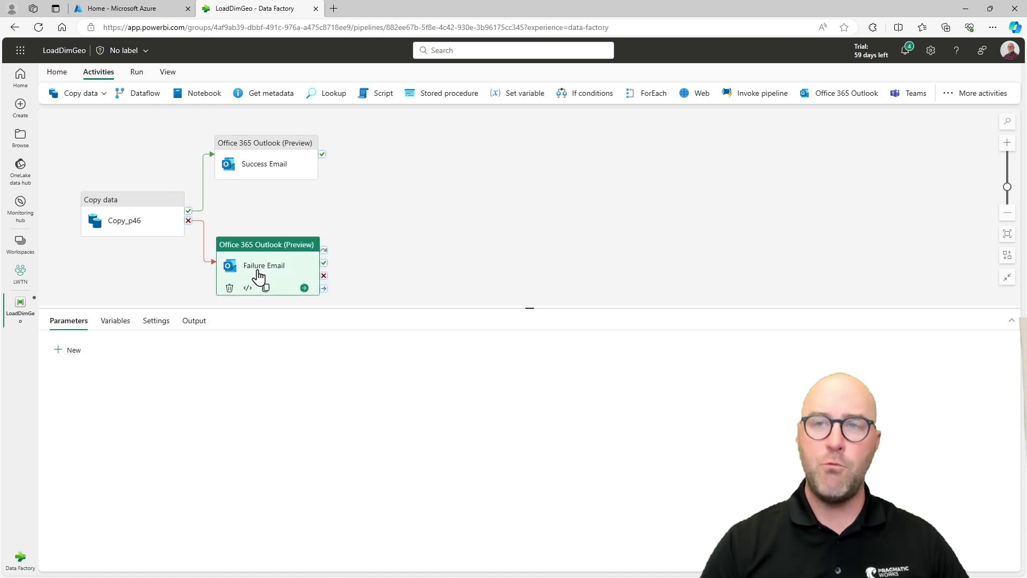
pyautogui.rightClick(260, 274)
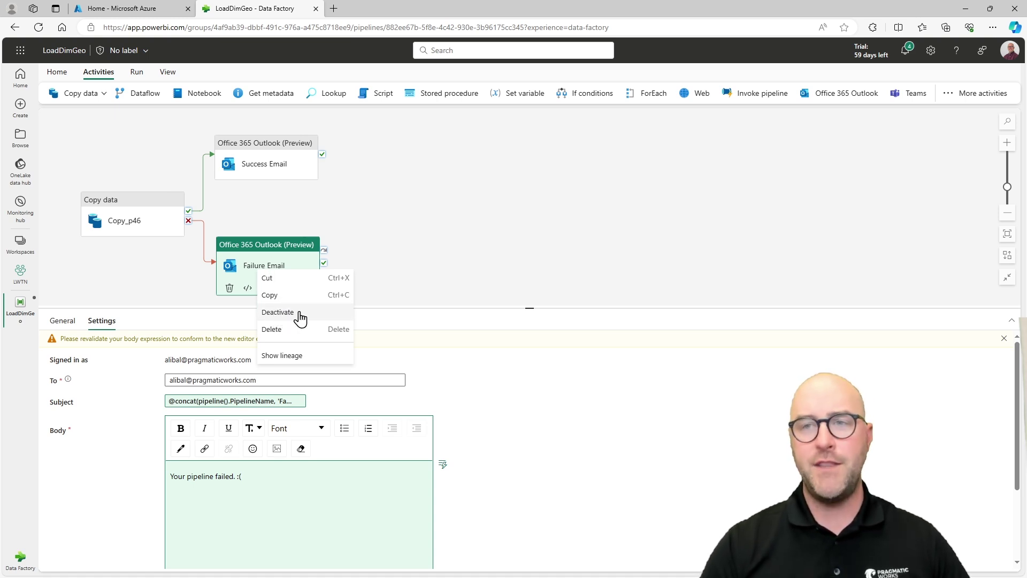
pyautogui.press('Escape')
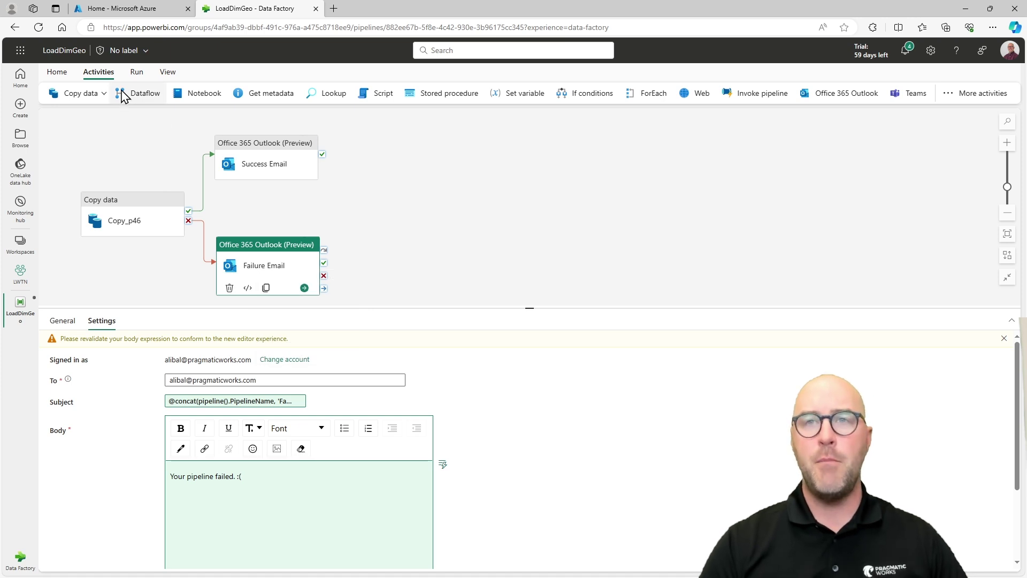
pyautogui.click(137, 74)
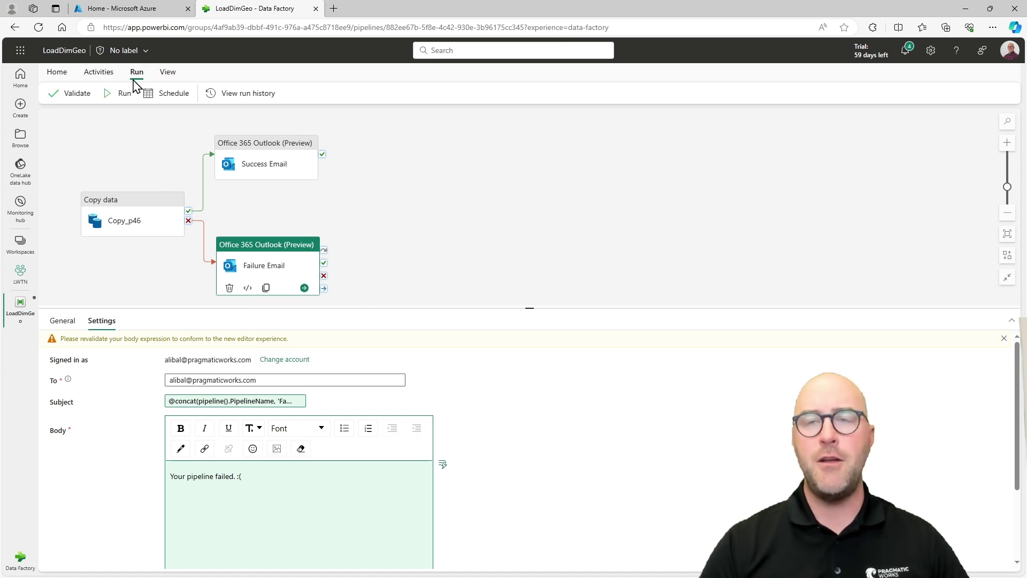
pyautogui.click(122, 95)
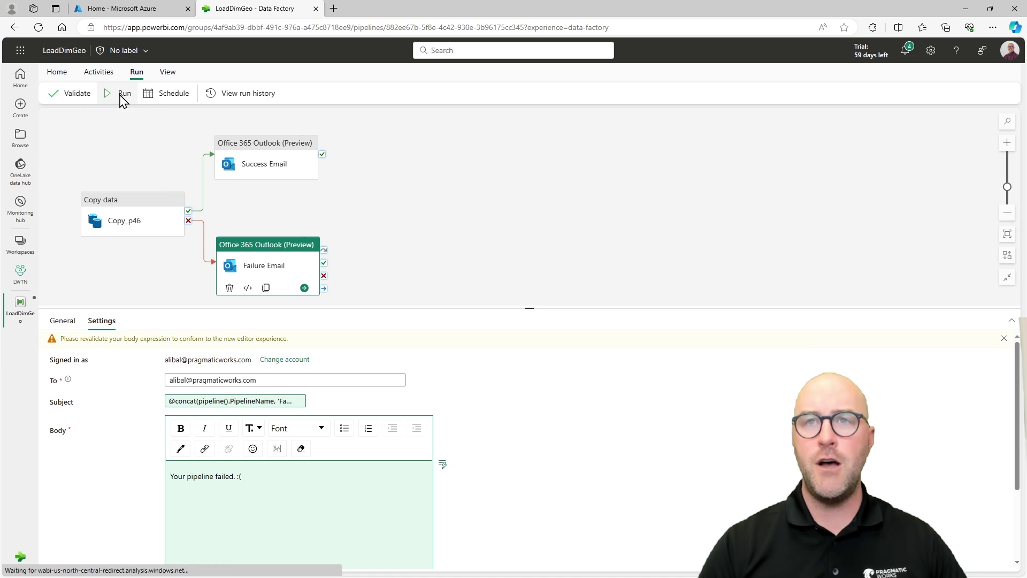
pyautogui.click(490, 344)
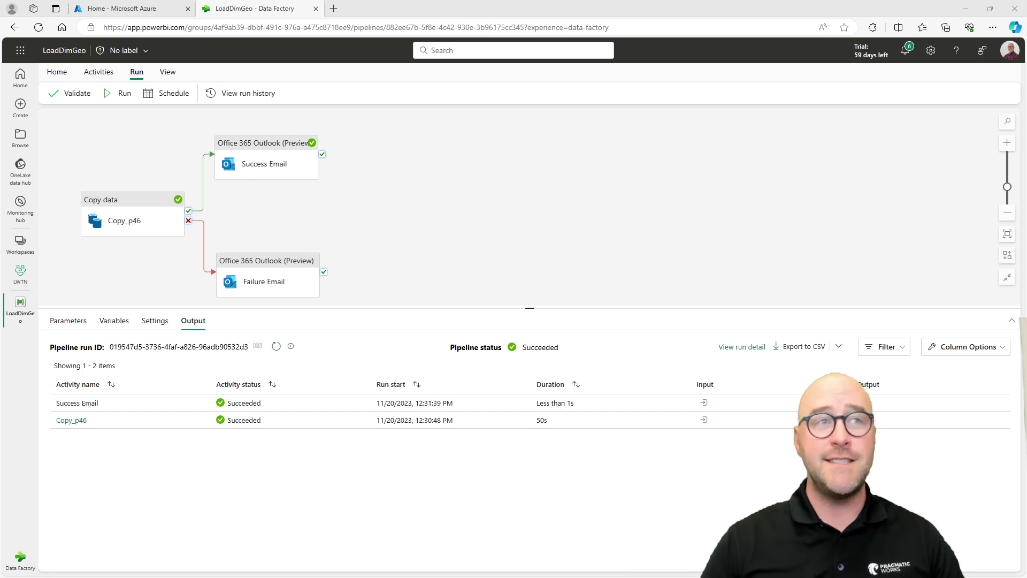
pyautogui.moveTo(366, 145); pyautogui.dragTo(518, 101)
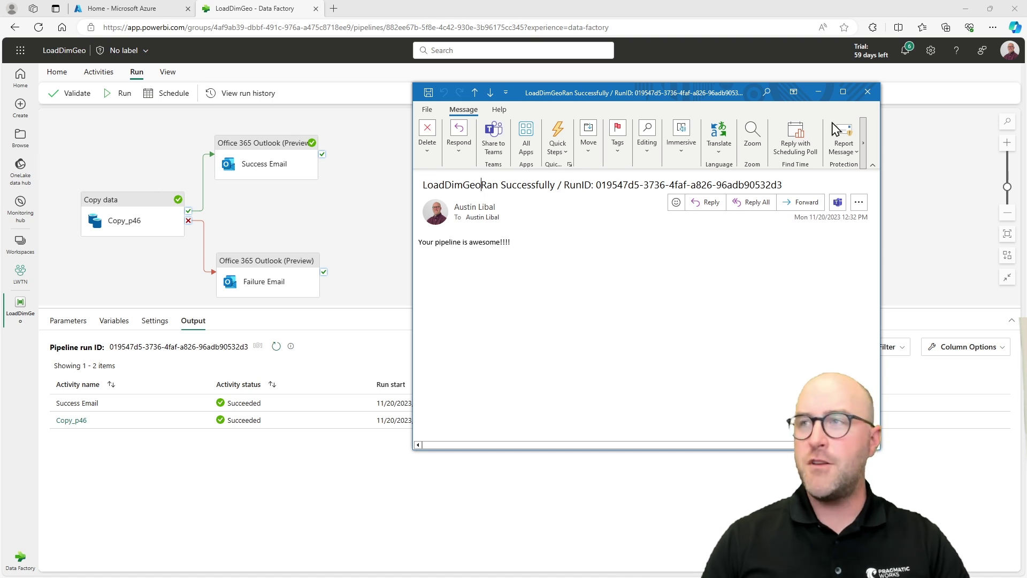
# Step: Insert a space before 'Ran Successfully' in the Success Email subject expression
pyautogui.click(274, 166)
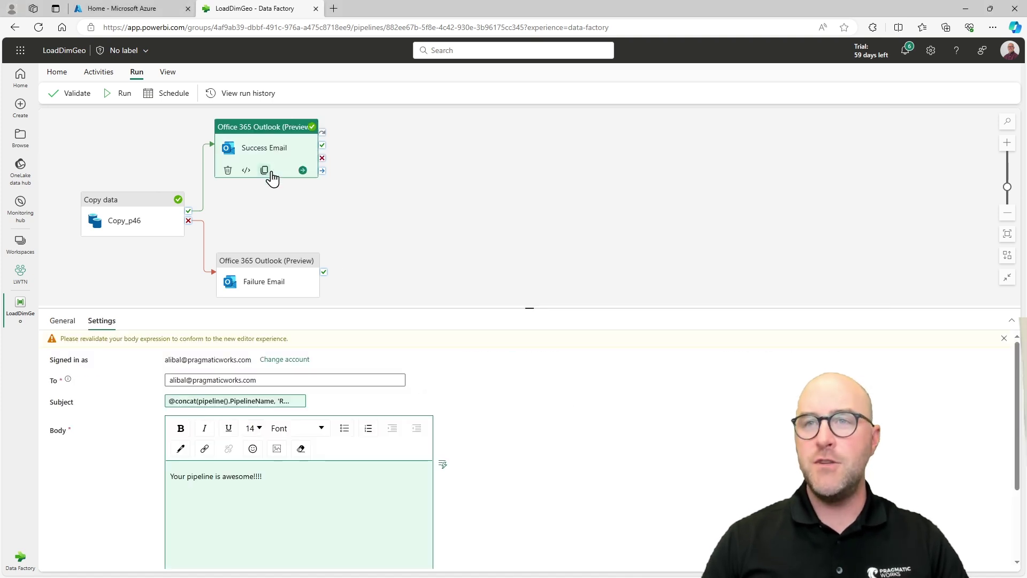
pyautogui.click(219, 410)
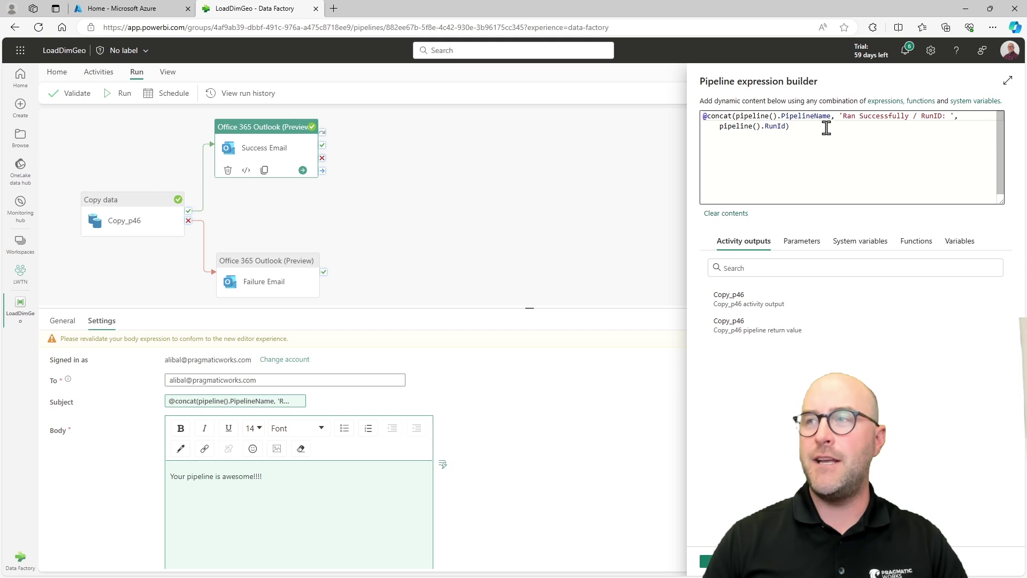
pyautogui.click(846, 116)
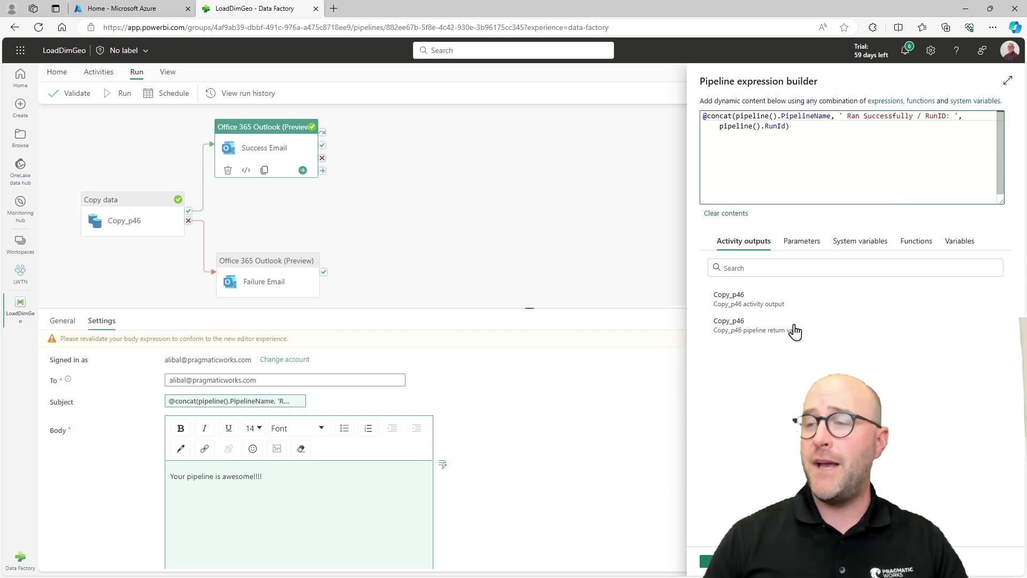
pyautogui.click(712, 561)
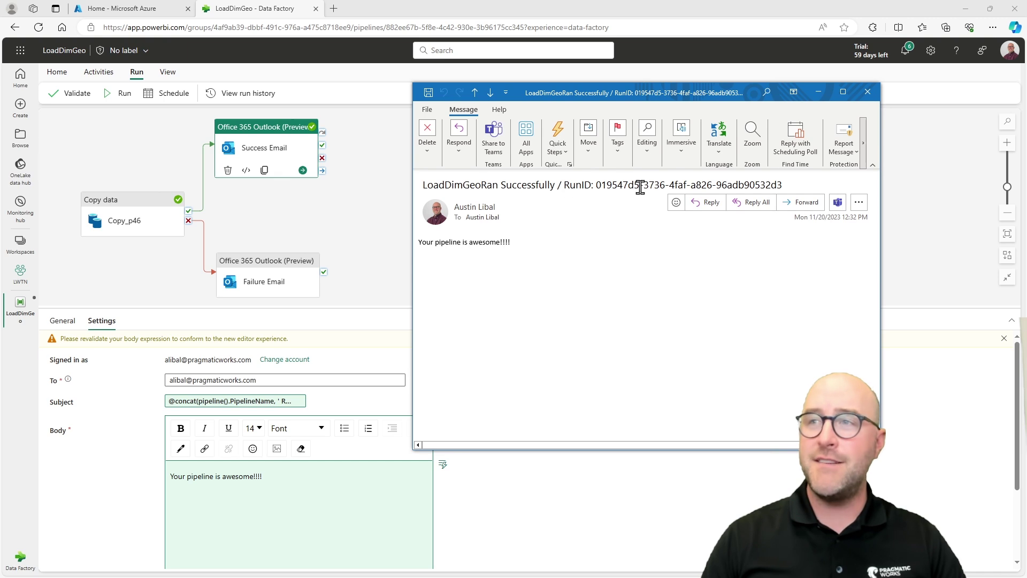
# Step: Compare the emailed RunID with the pipeline run output, then close the email
pyautogui.click(106, 275)
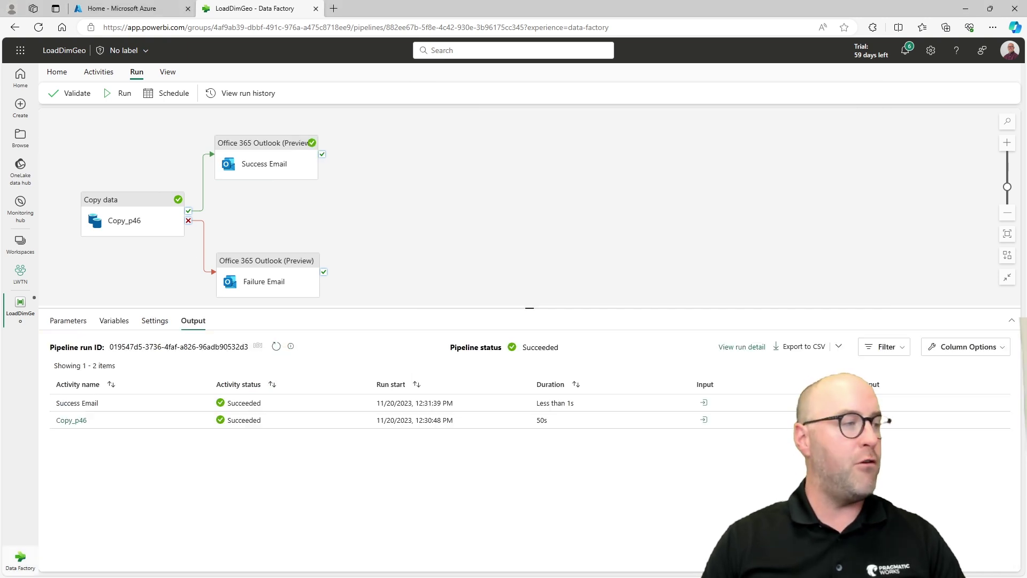
pyautogui.hotkey('alt', 'Tab')
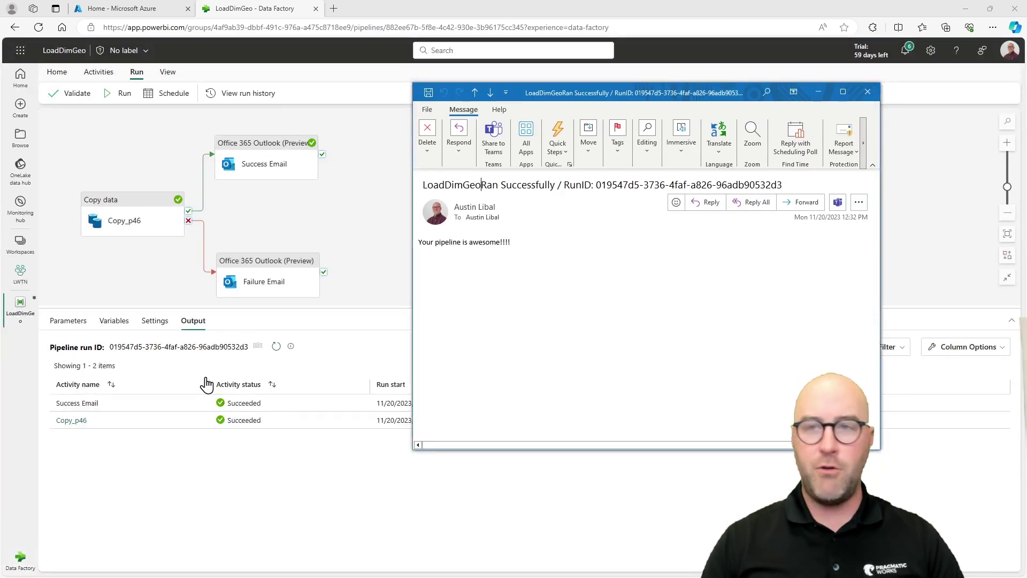
pyautogui.hotkey('ctrl', '2')
pyautogui.moveTo(109, 352); pyautogui.dragTo(256, 352)
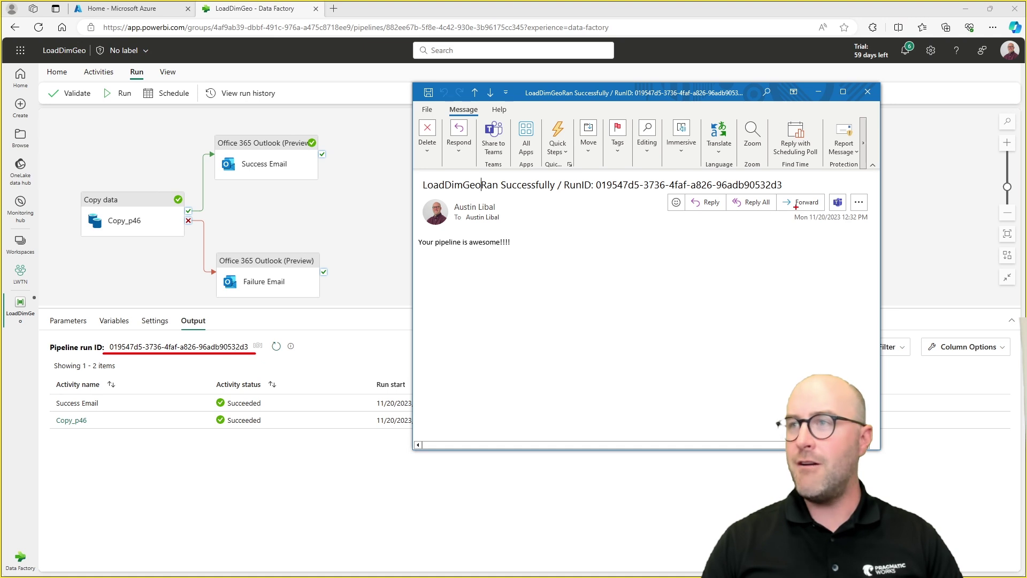
pyautogui.moveTo(792, 187); pyautogui.dragTo(828, 188)
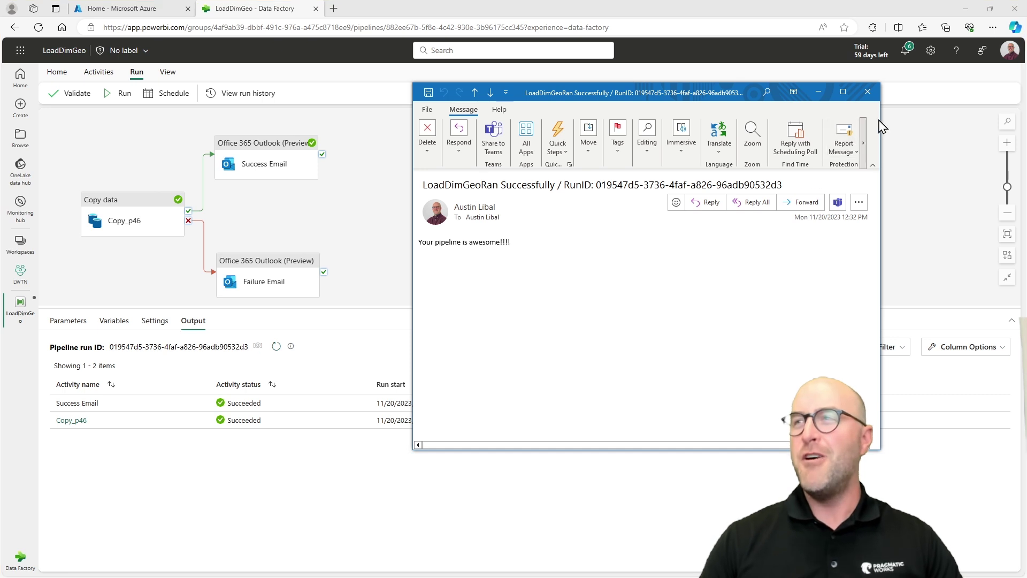
pyautogui.click(819, 93)
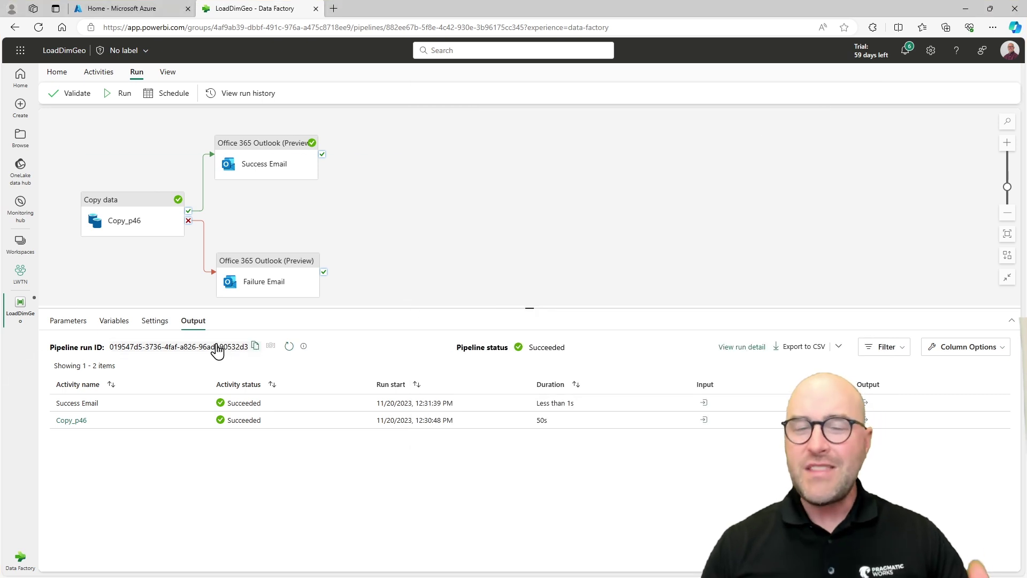